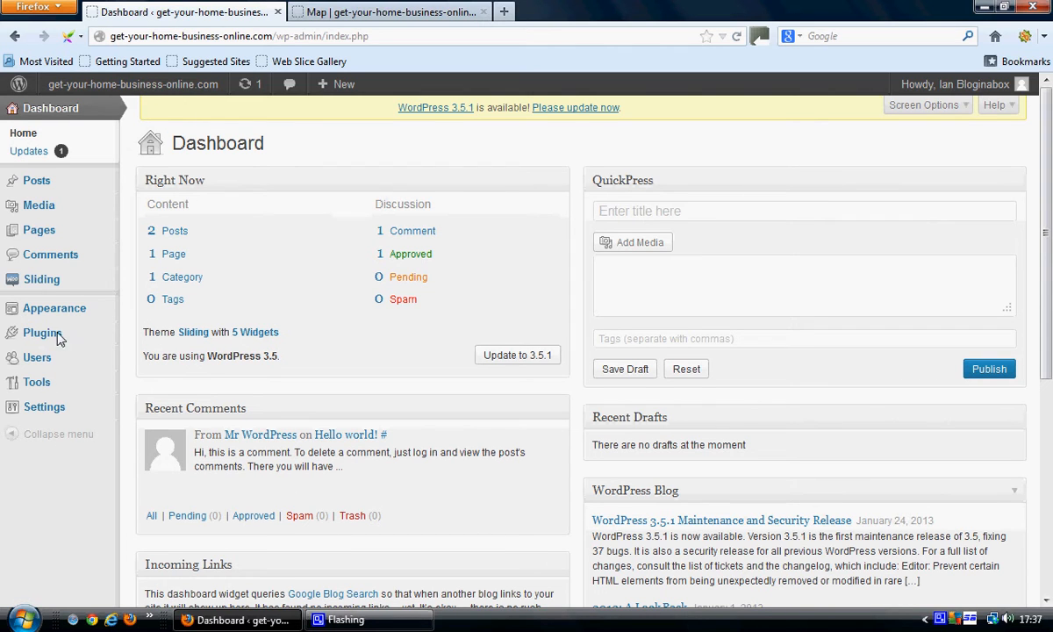
- Open the page for installing new plugins from the site's plugin list
mouse_move(44, 337)
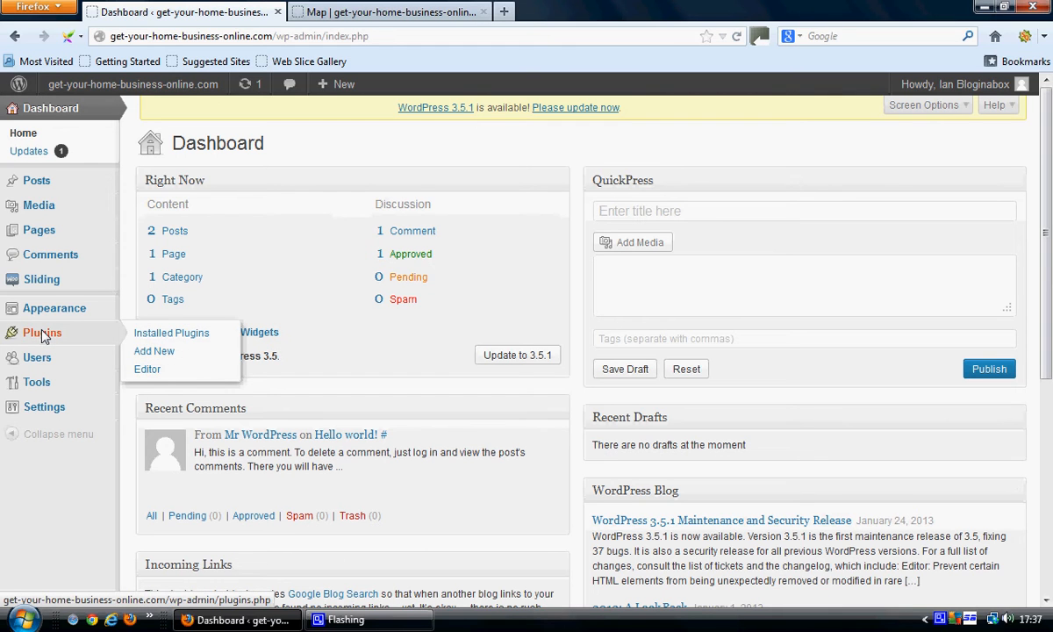
left_click(44, 337)
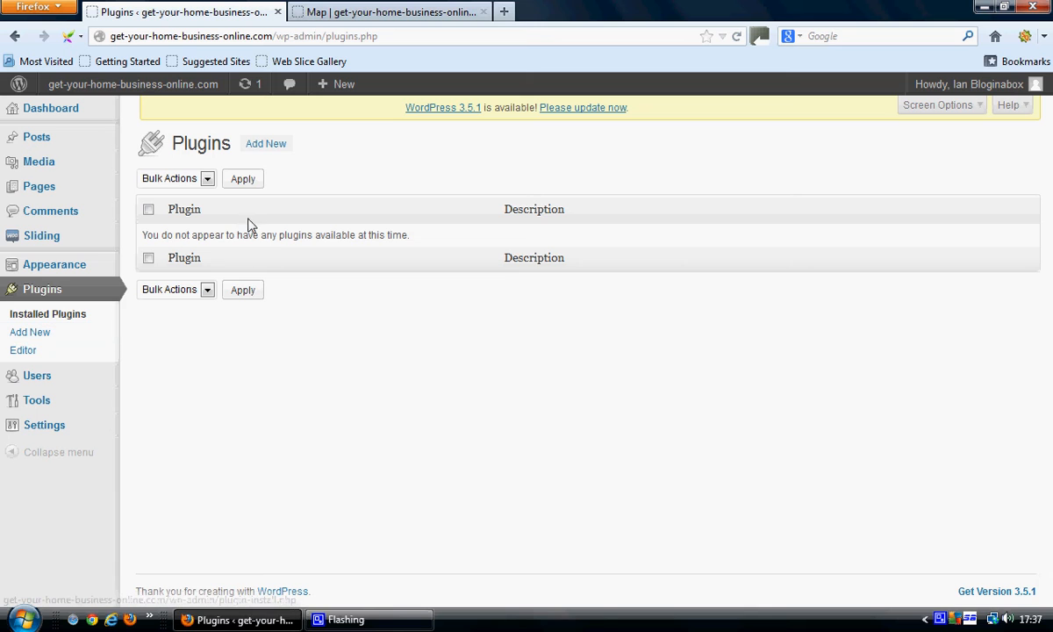
left_click(266, 144)
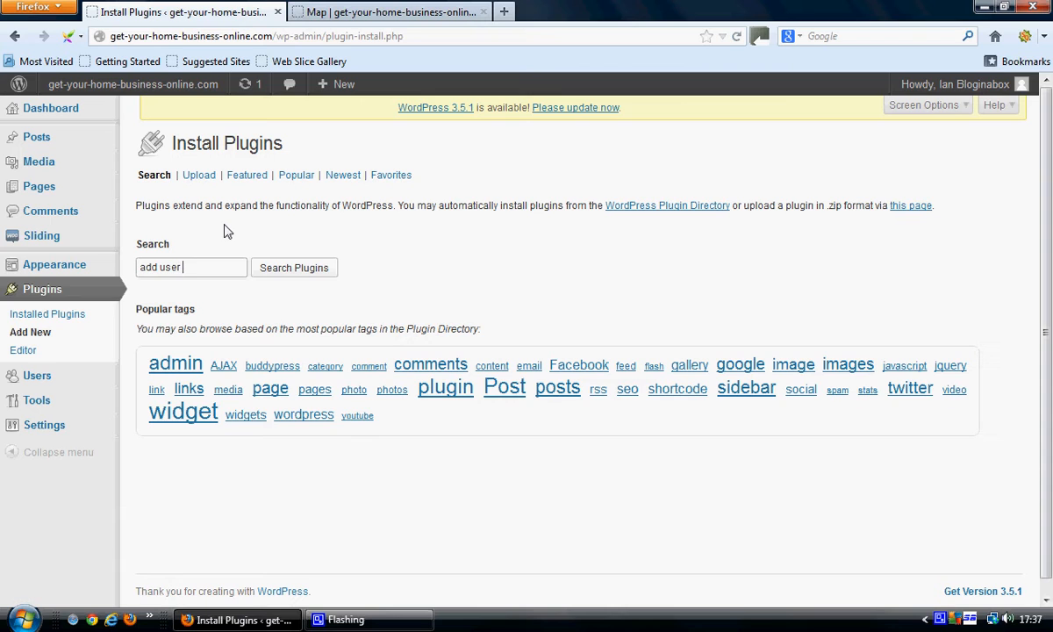
- Search the plugin directory for "add user bulk" and look through the results
type("k")
key("Return")
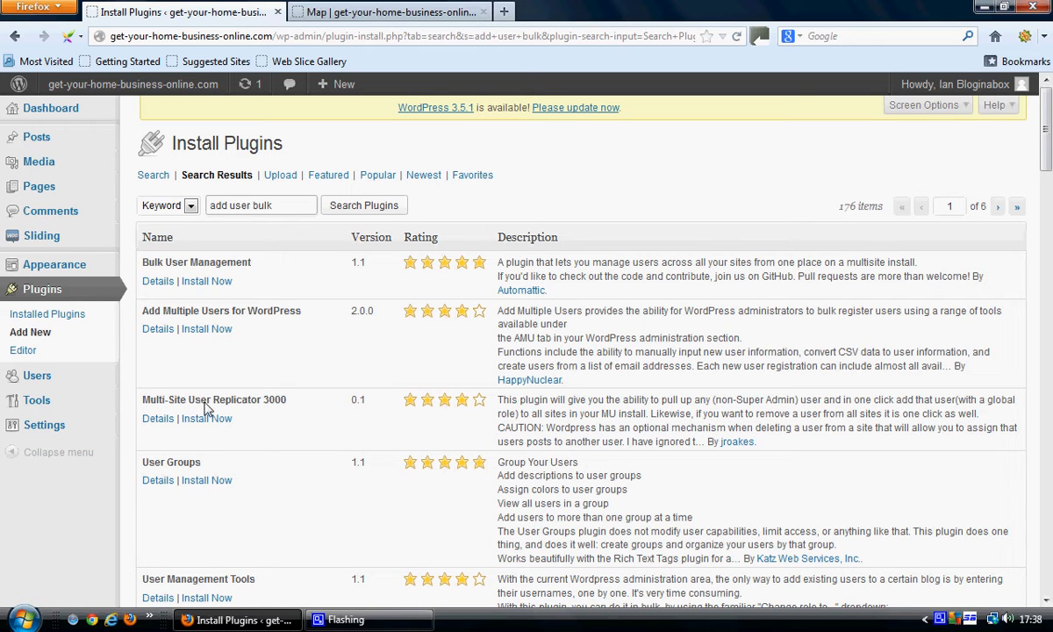
scroll(308, 405, "down", 4)
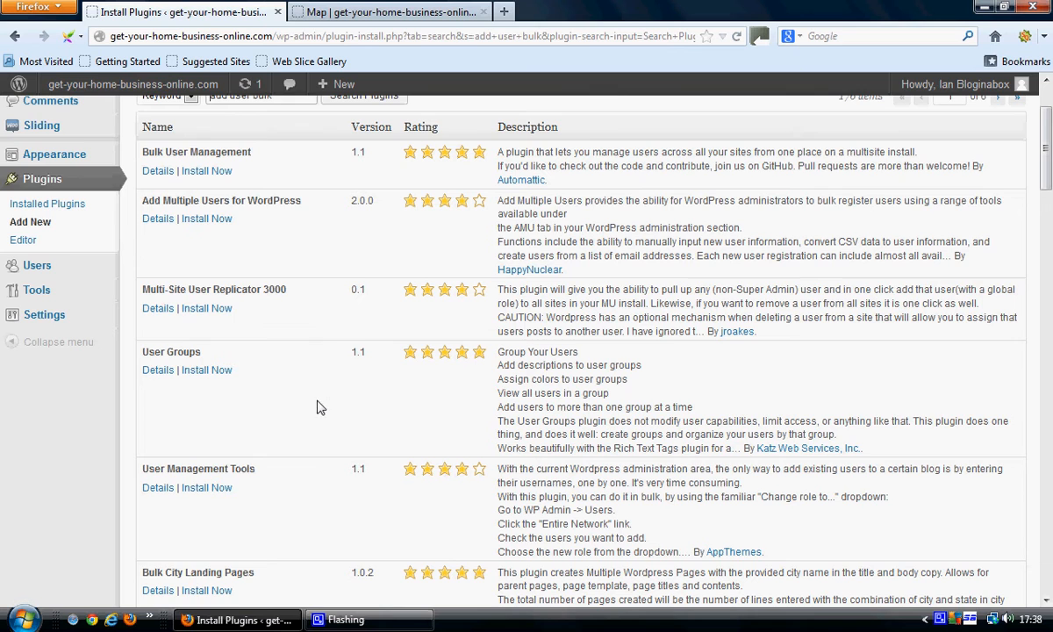
scroll(316, 404, "up", 3)
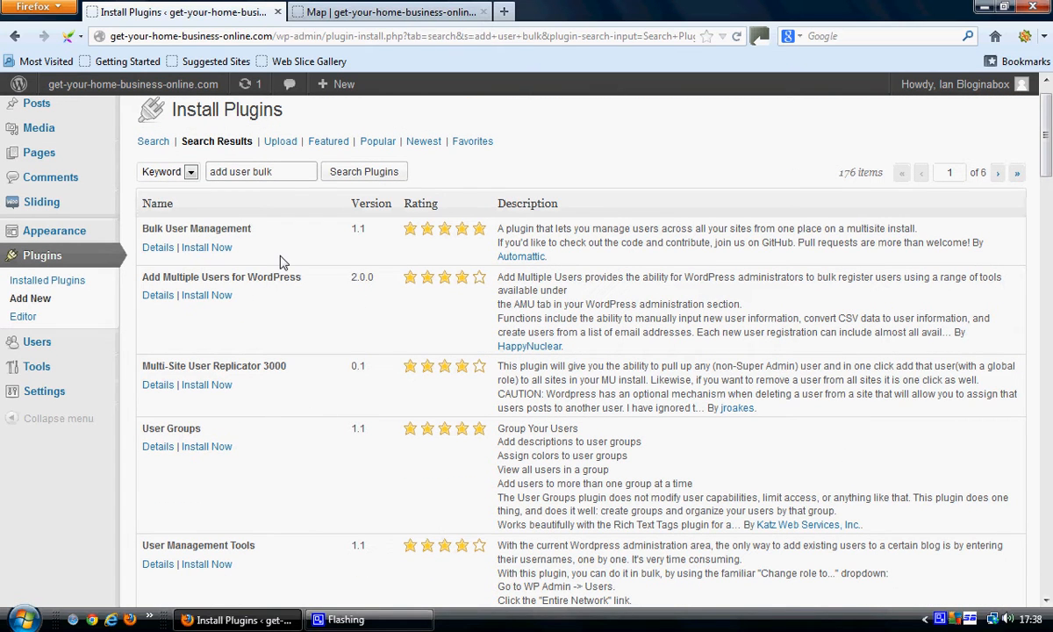
scroll(281, 261, "up", 1)
- Search the plugin directory for "map" and look over the available map plugins
triple_click(218, 205)
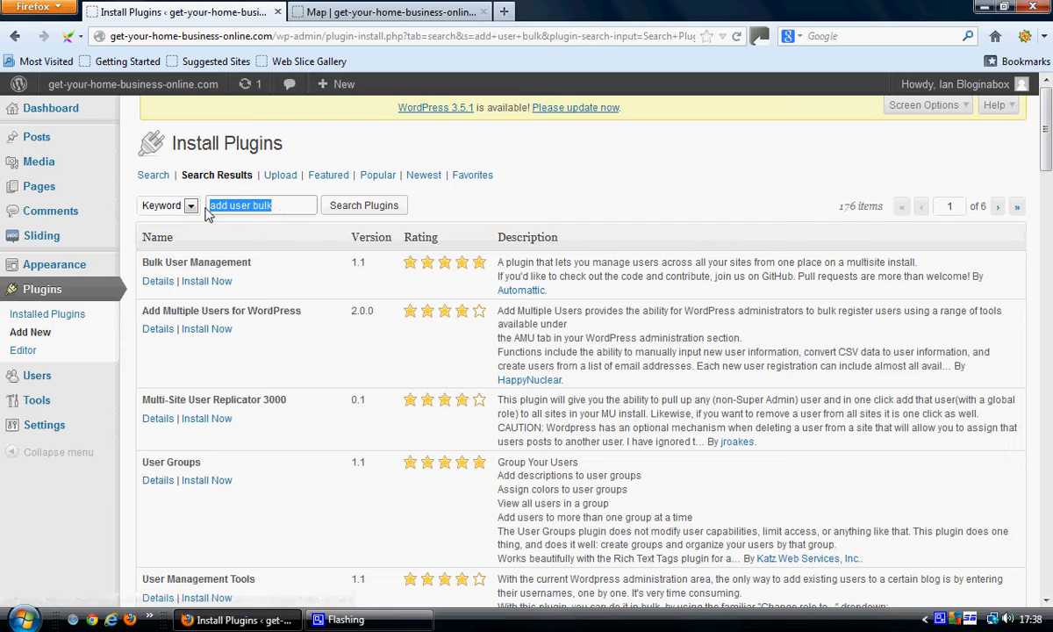
type("map")
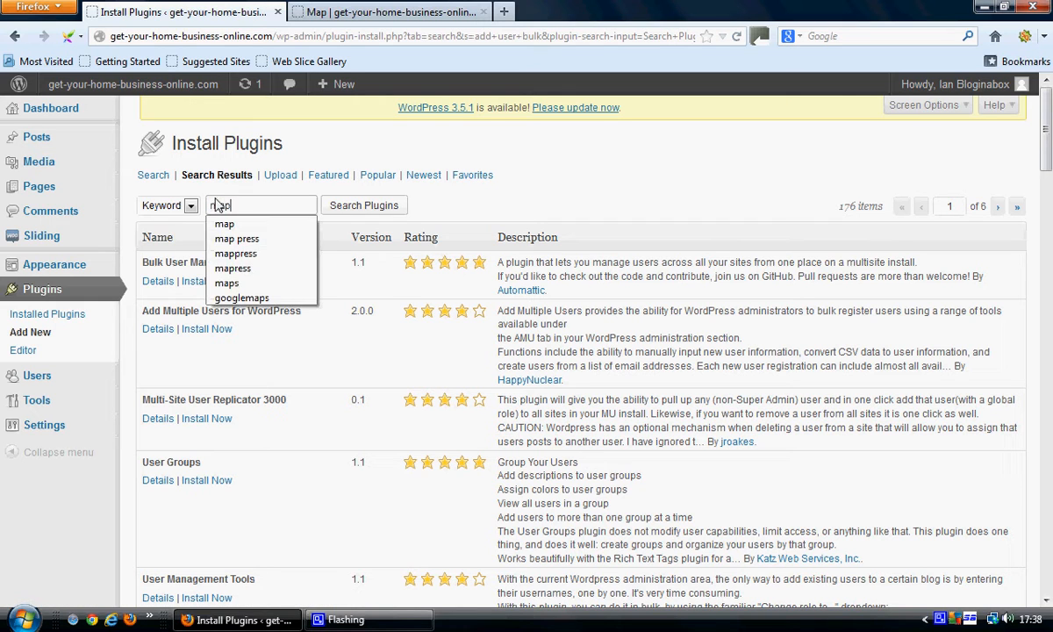
key("Return")
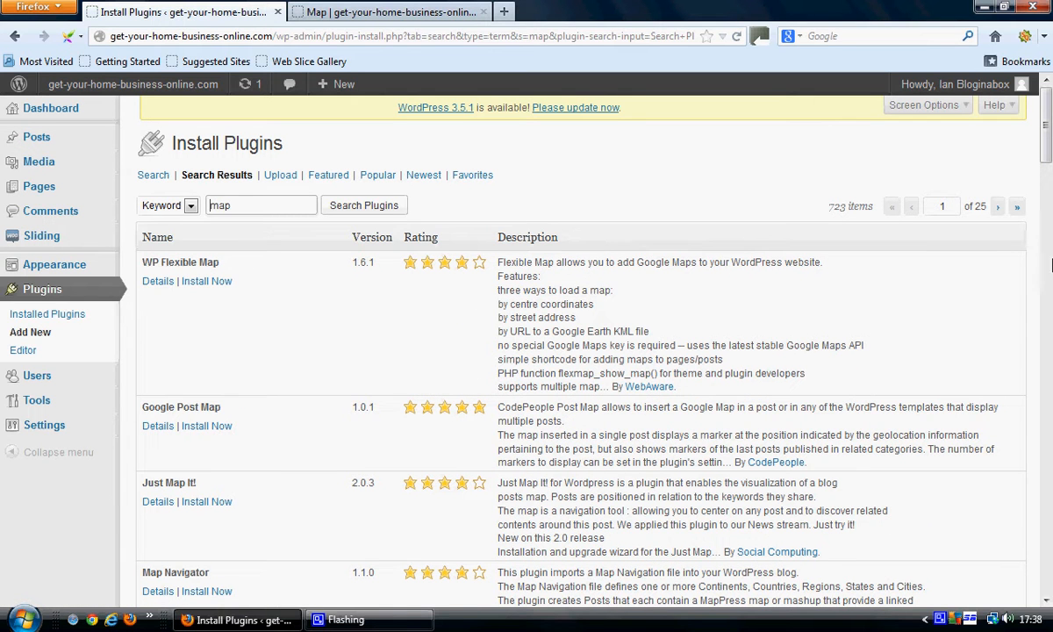
left_click_drag(1047, 154, 1046, 78)
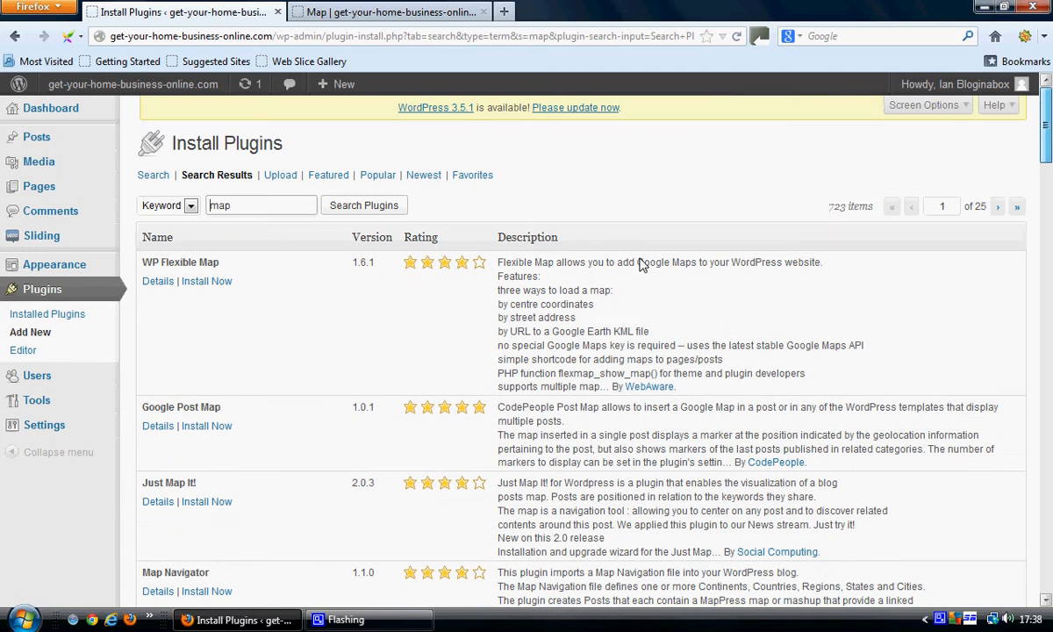
- Narrow the plugin search to "mappress"
double_click(202, 211)
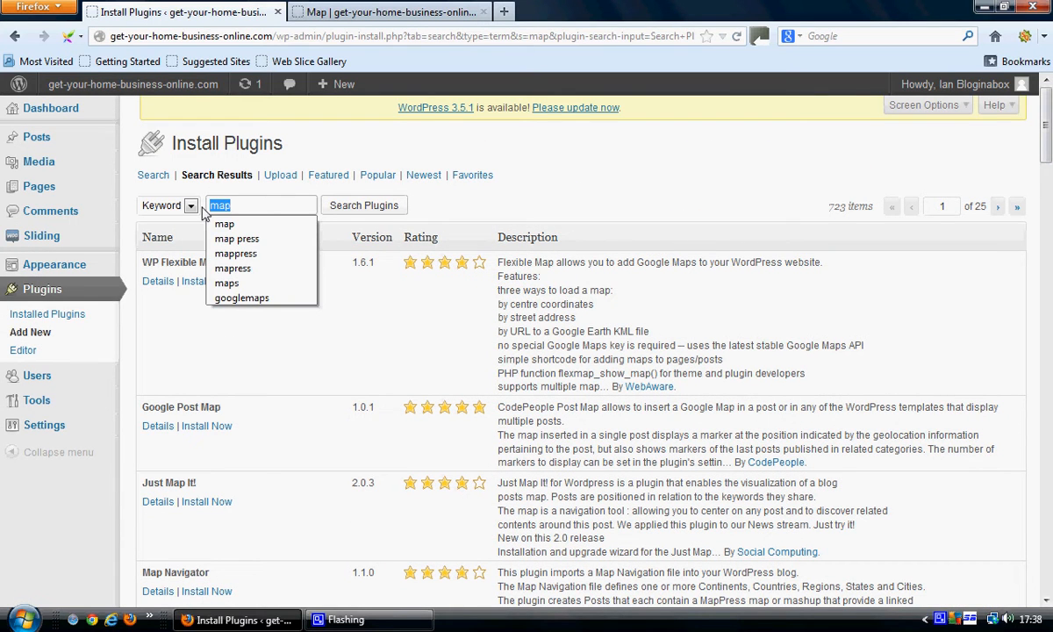
type("mappress")
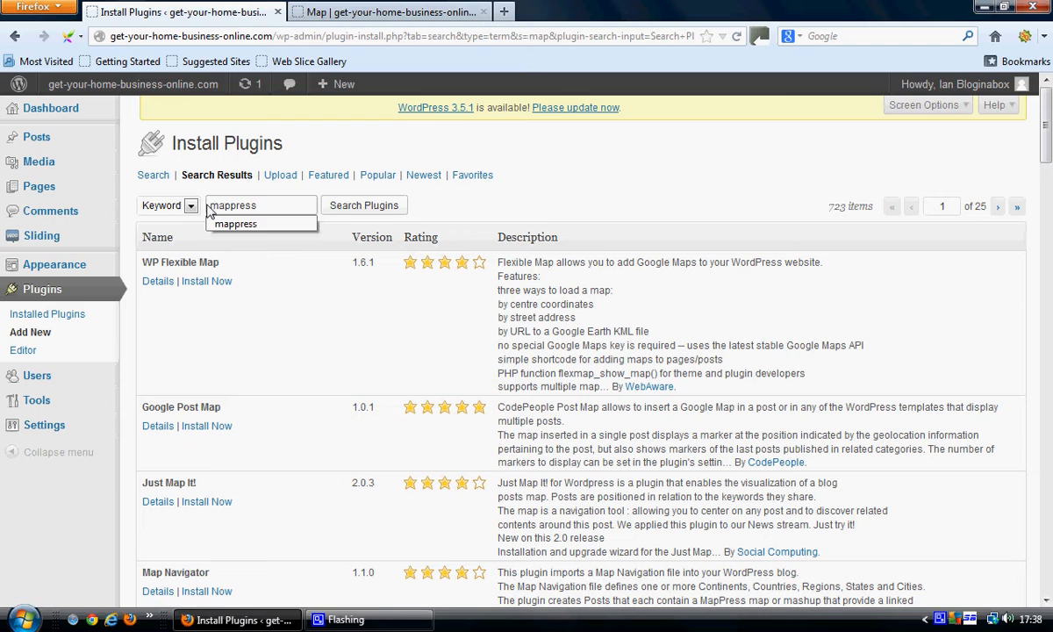
key("Return")
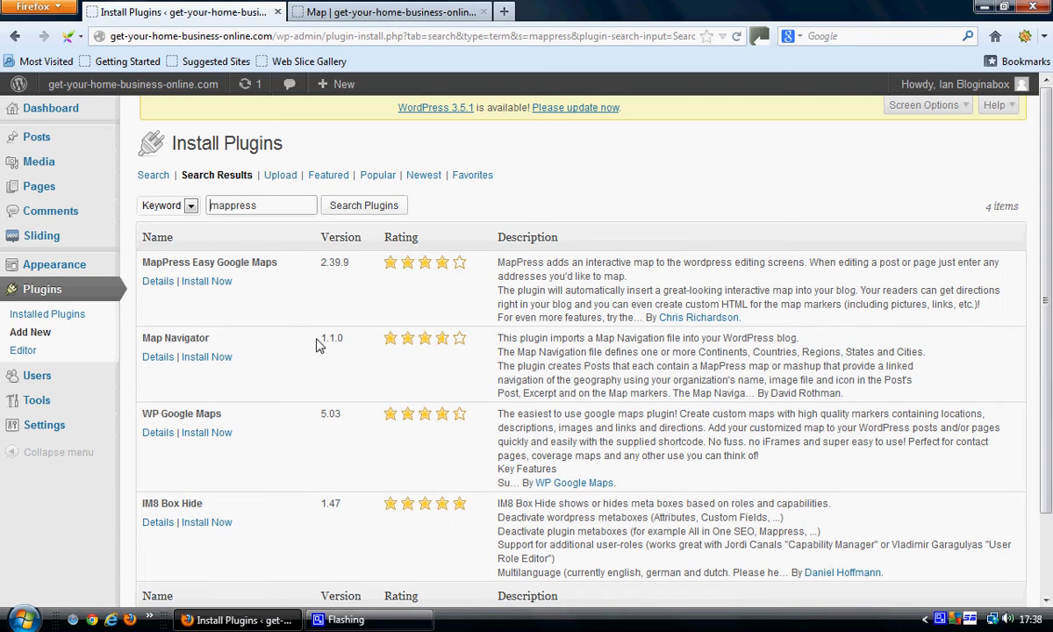
- Install the MapPress Easy Google Maps plugin and activate it
left_click(206, 284)
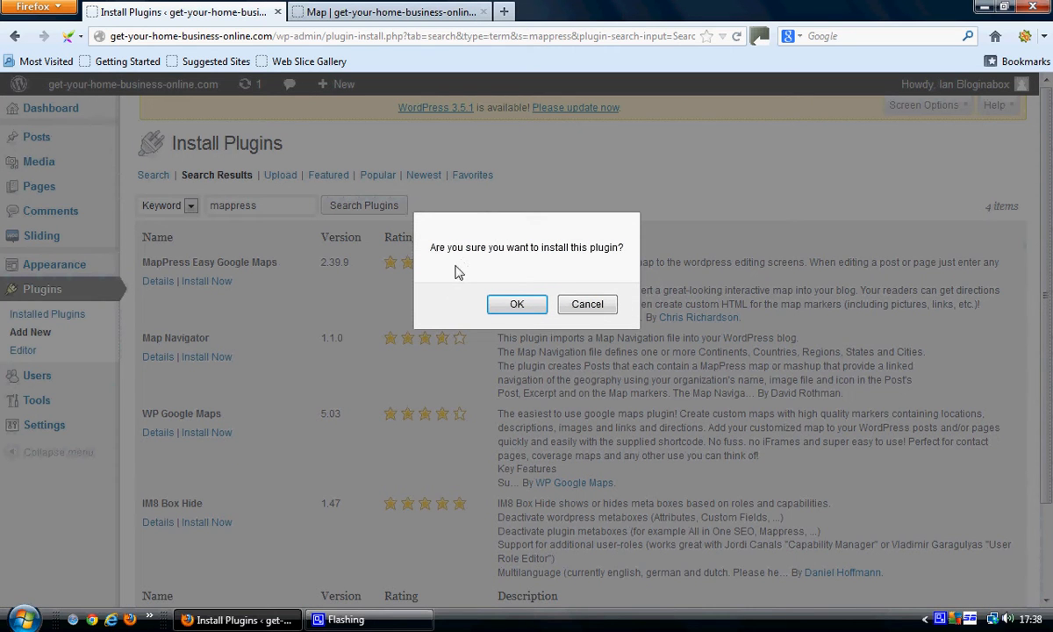
left_click(528, 305)
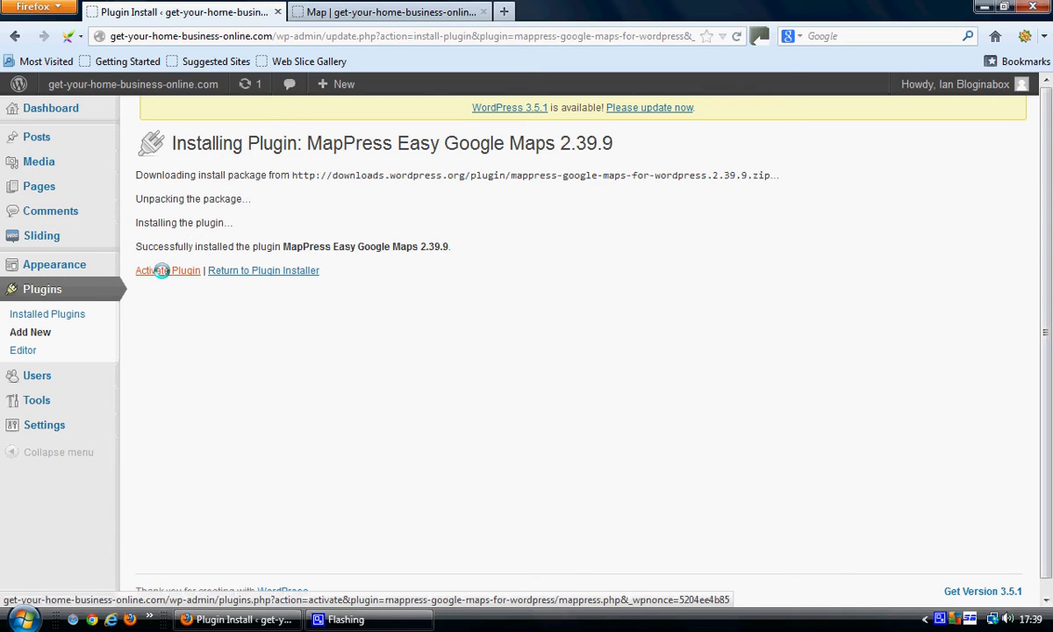
left_click(163, 270)
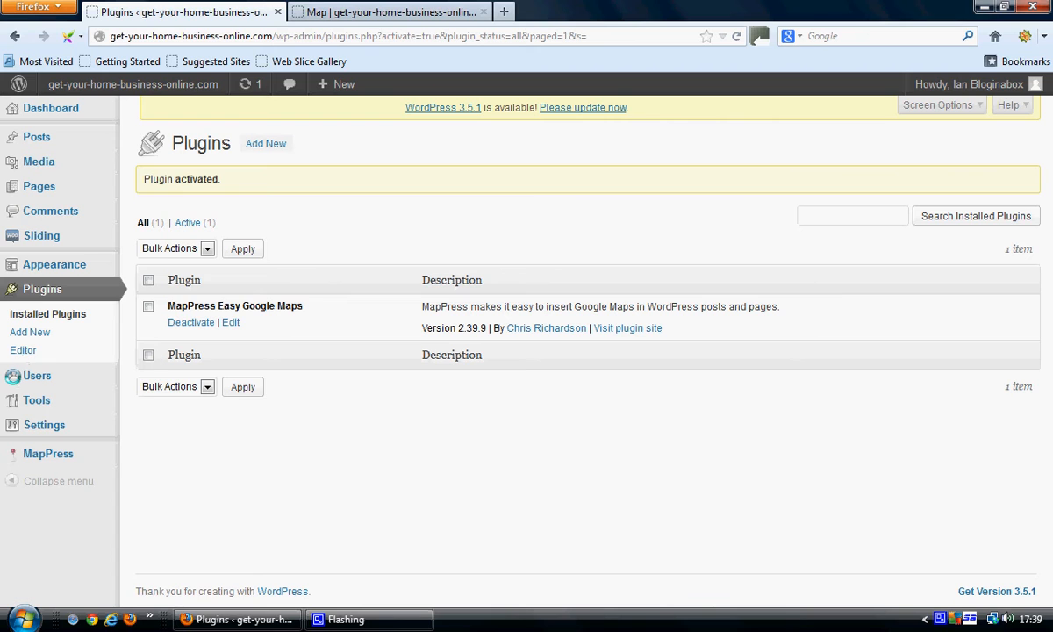
- Examine the MapPress settings, from the basic settings and map controls down to the localization and miscellaneous options
mouse_move(37, 376)
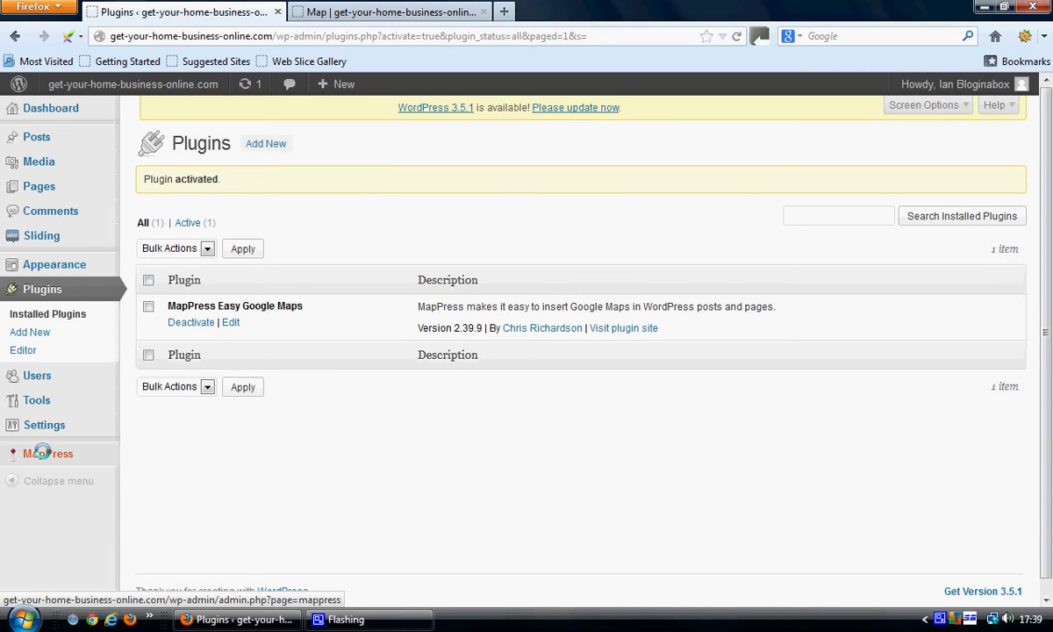
left_click(43, 453)
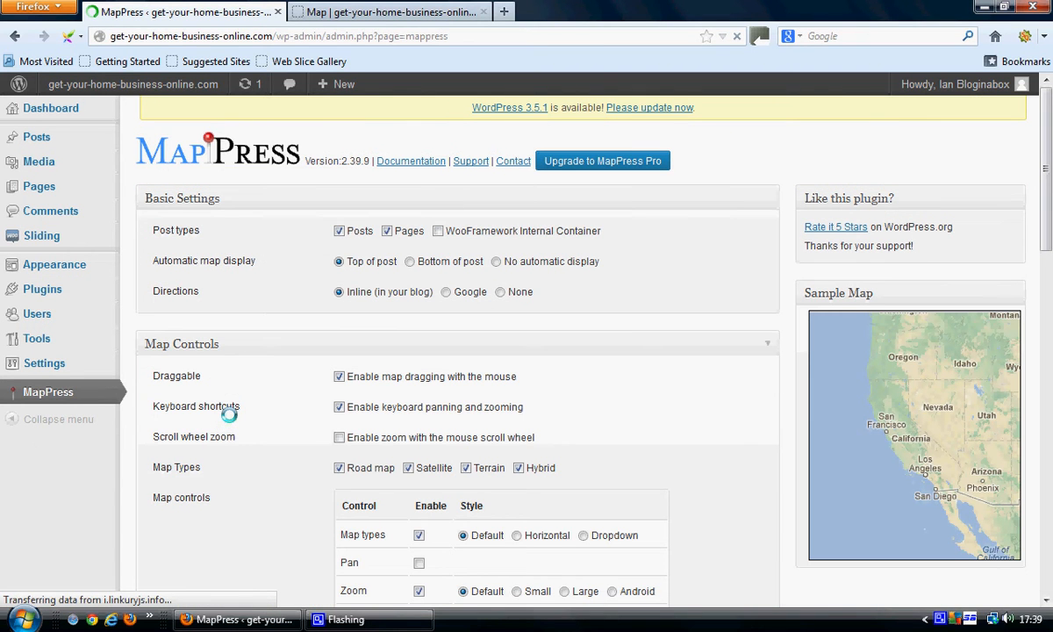
scroll(229, 414, "down", 5)
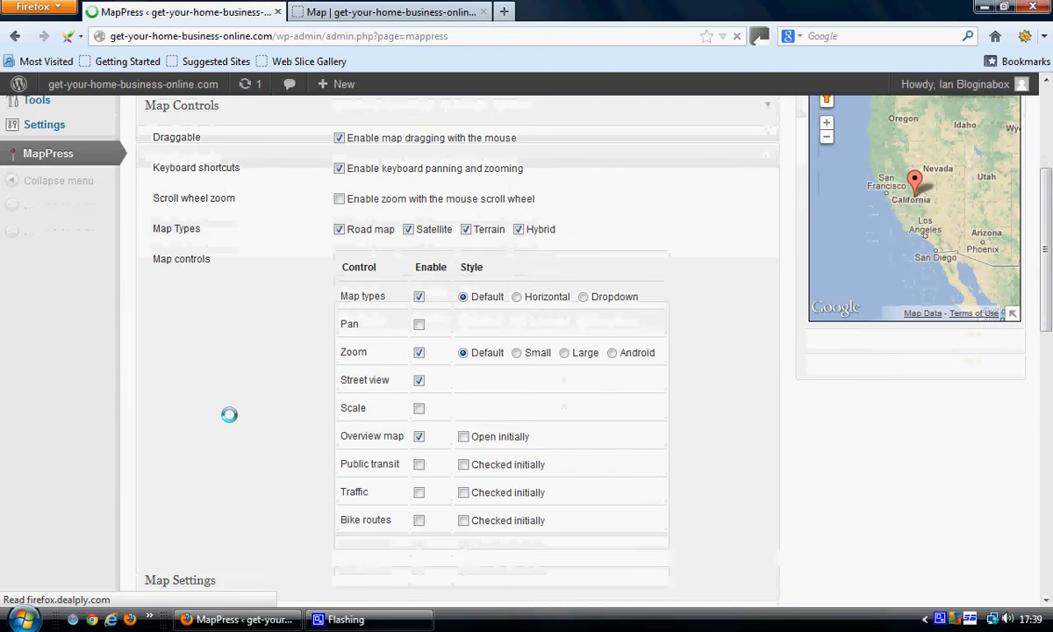
scroll(229, 415, "down", 1)
scroll(229, 415, "down", 7)
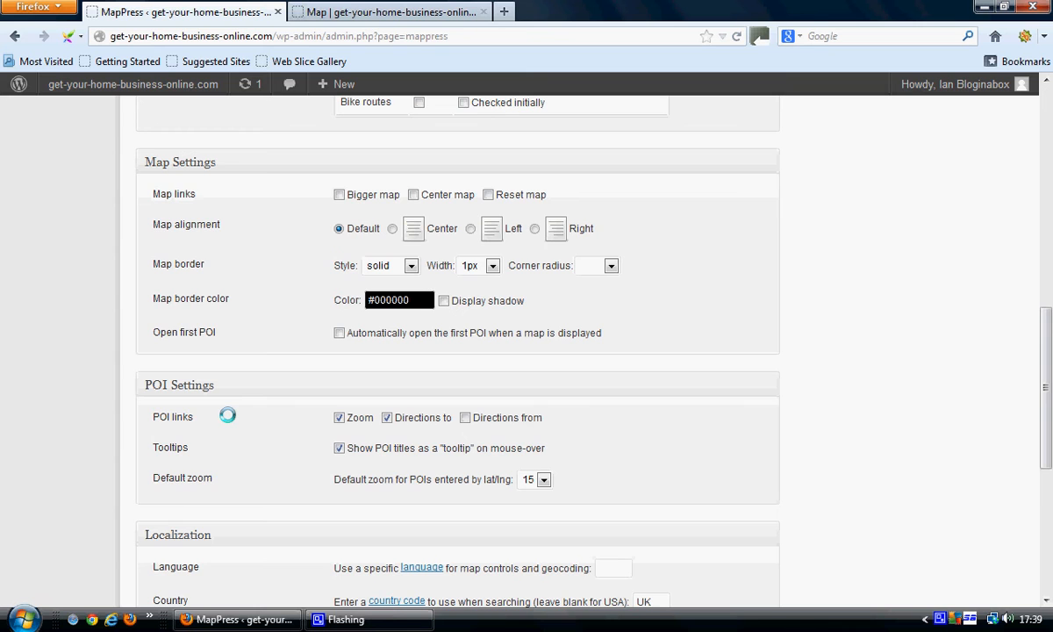
scroll(227, 414, "down", 5)
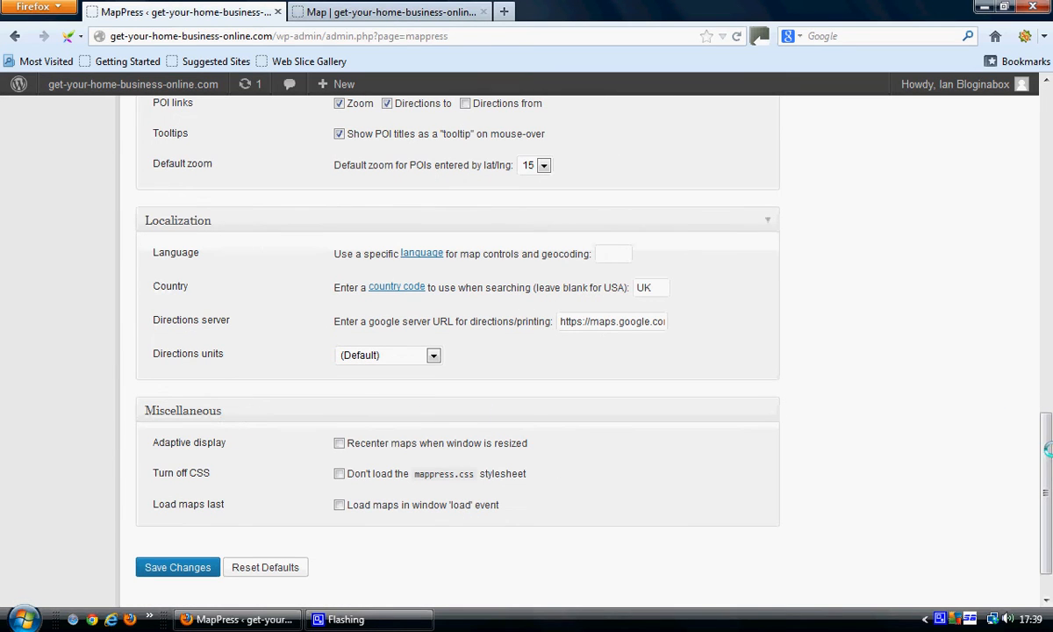
left_click_drag(1047, 476, 985, 128)
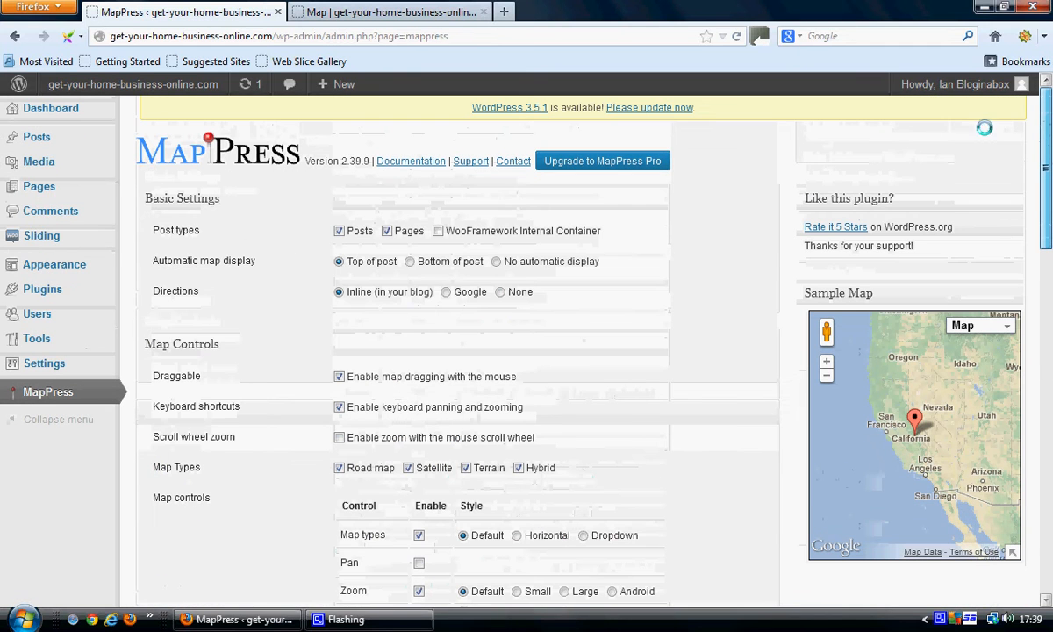
- Create a new page titled "Find Us"
left_click(40, 186)
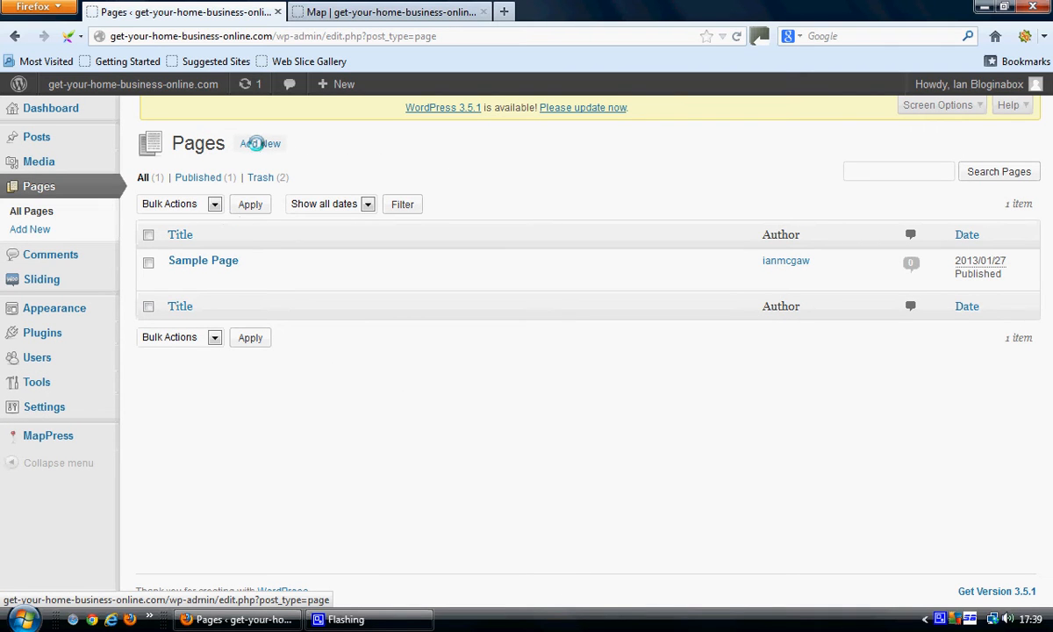
left_click(256, 143)
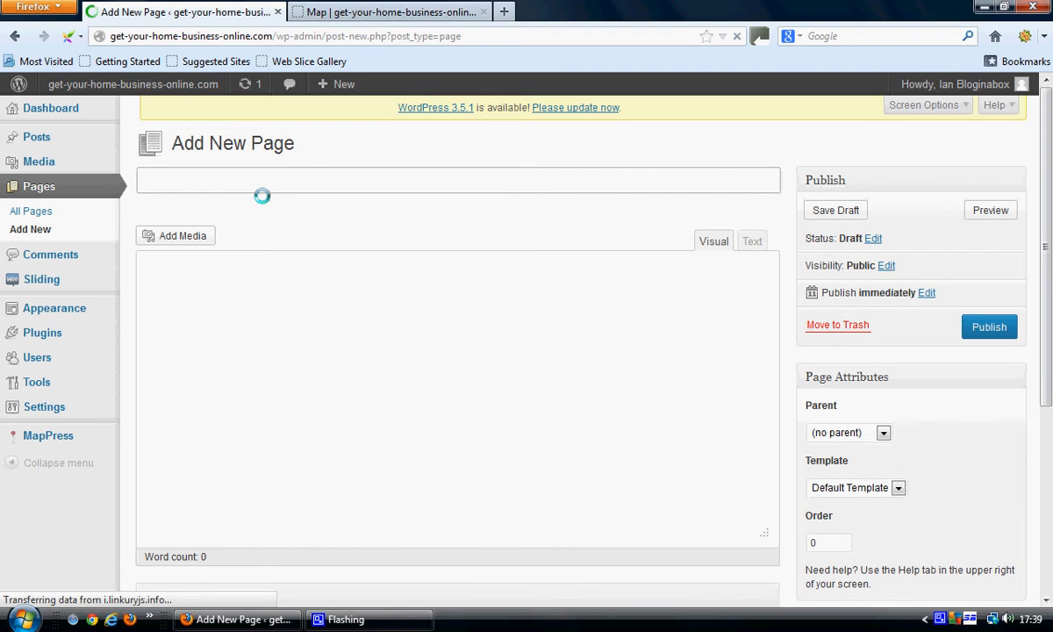
type("Find ")
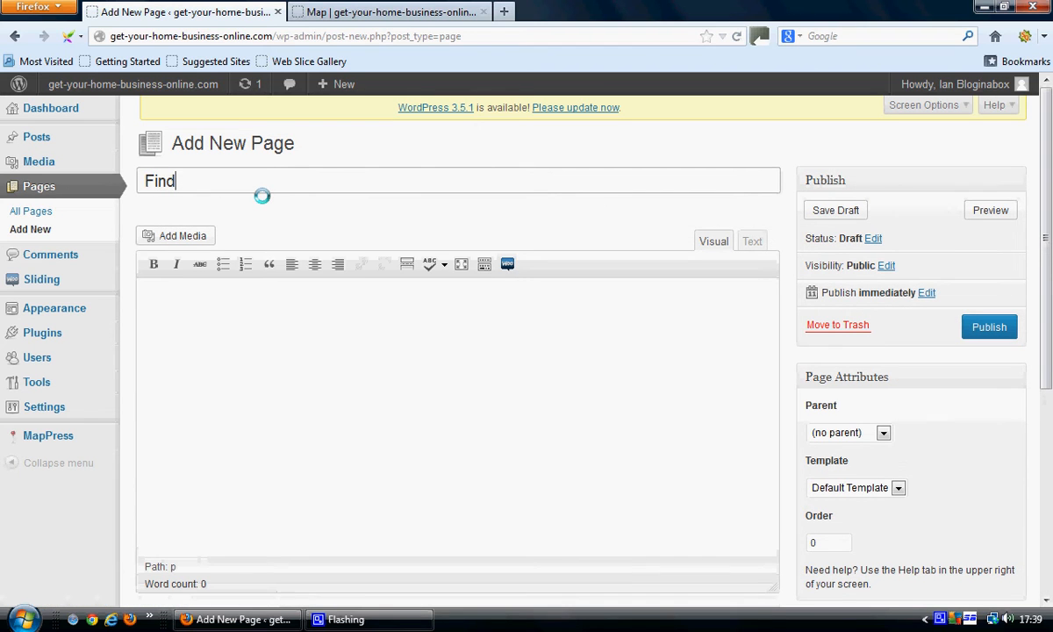
type("Us")
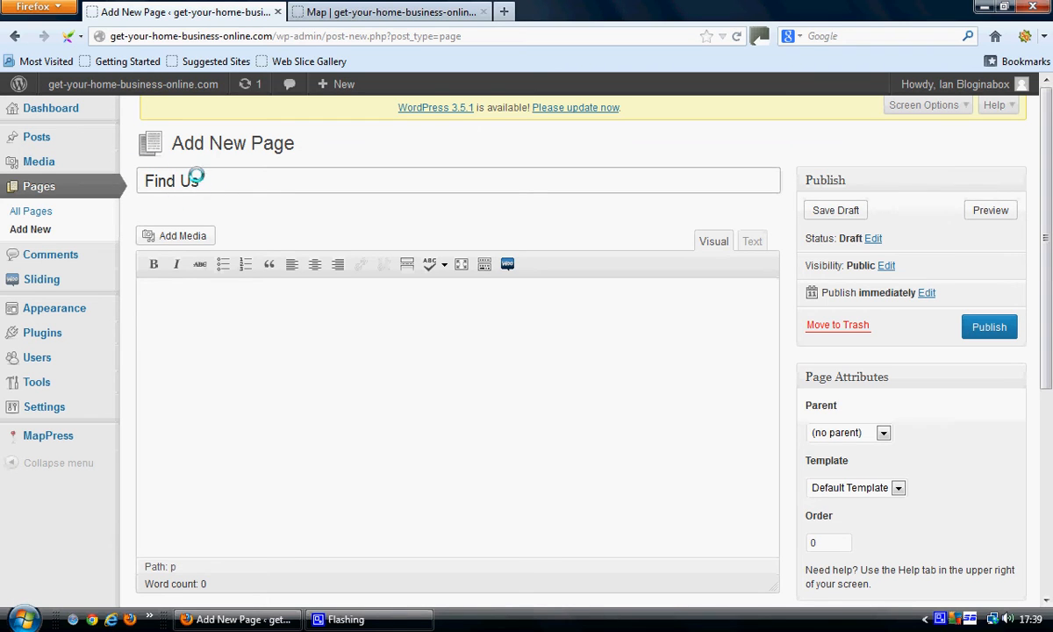
- Write "We can be found here:" as the page's body text, followed by a new line
left_click(237, 313)
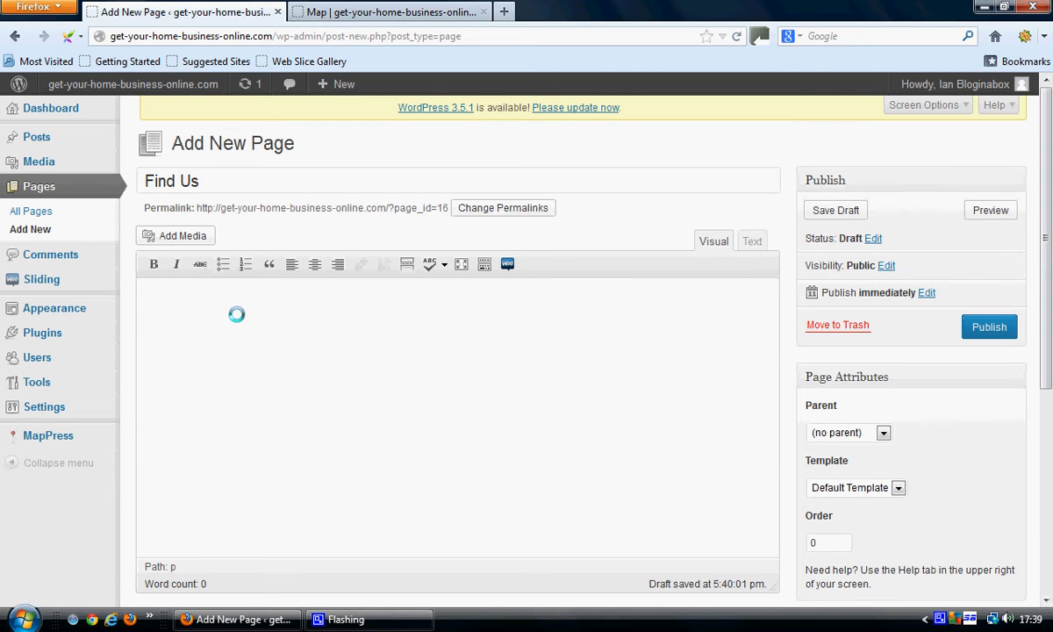
type("We can be found h")
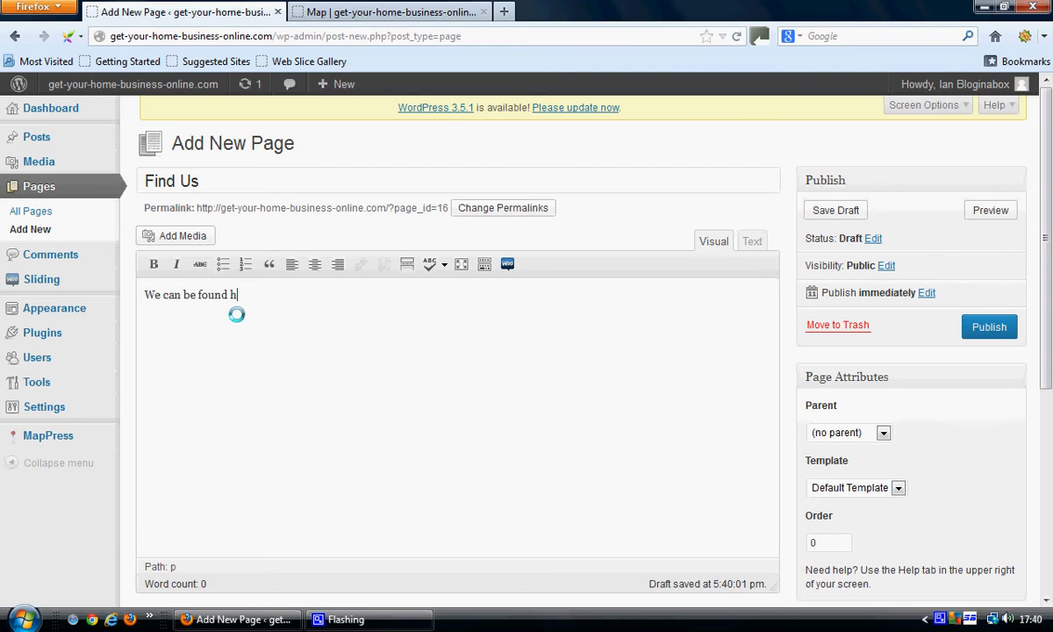
type("ere:")
key("Return")
- Add a new MapPress map to the page and title it "Where to find us"
left_click_drag(1044, 281, 1037, 435)
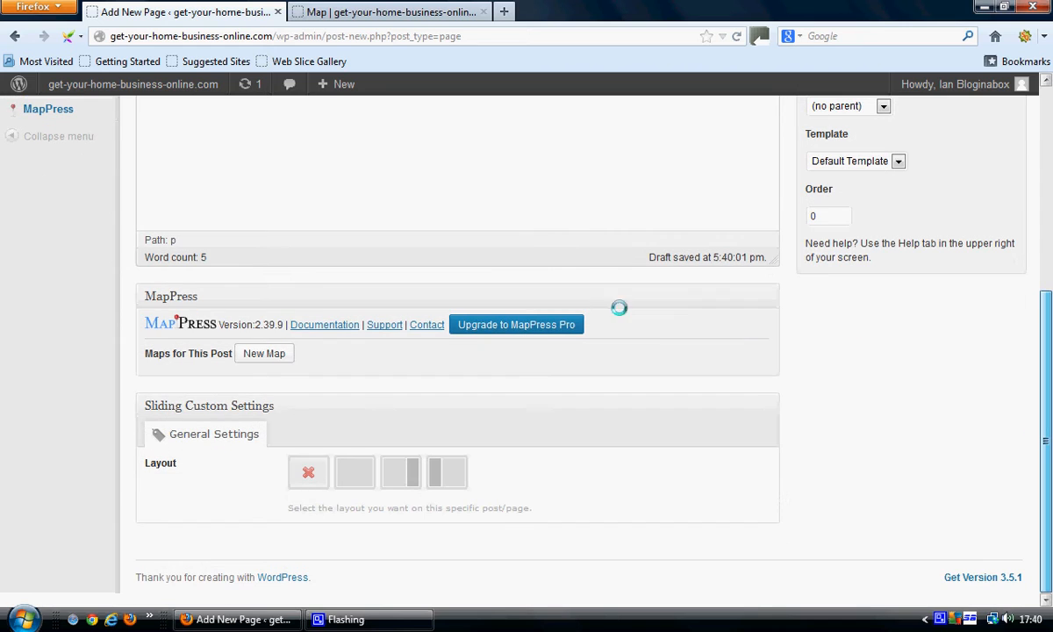
left_click(266, 352)
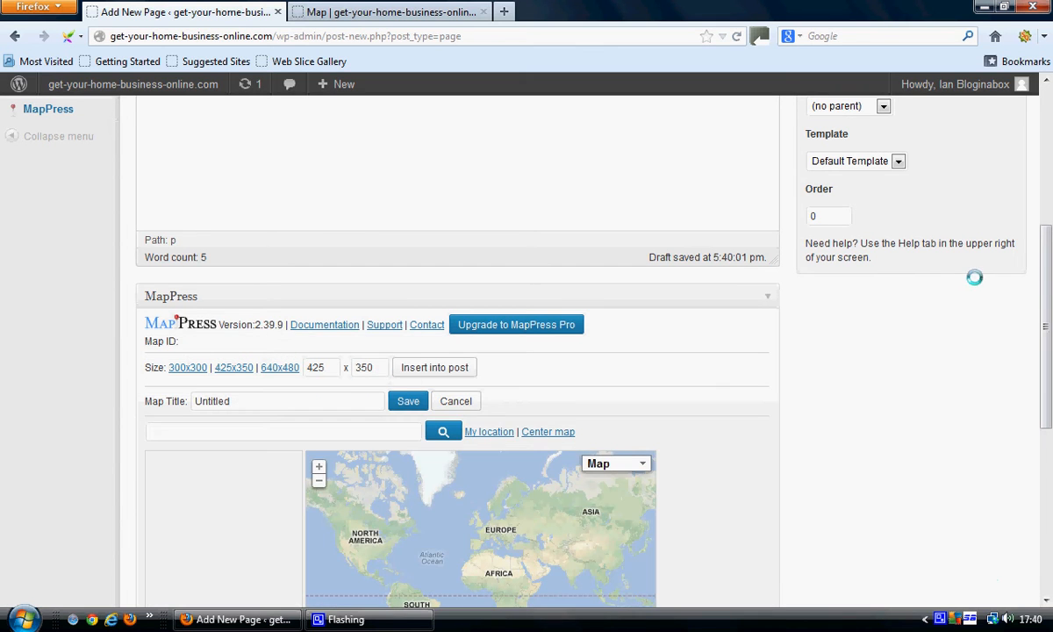
left_click_drag(1045, 283, 1045, 345)
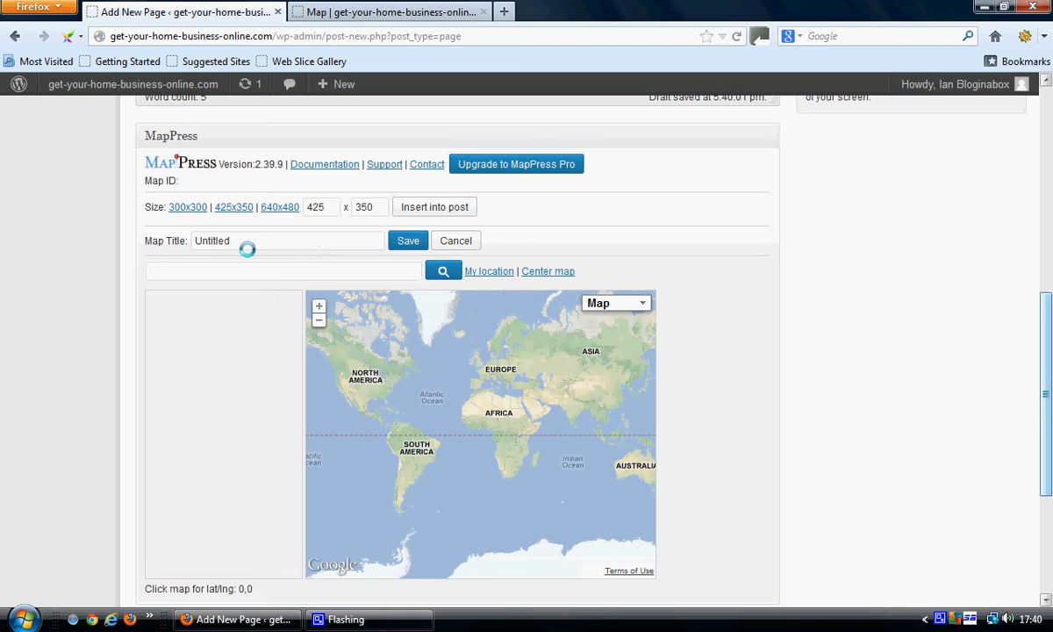
left_click_drag(243, 241, 184, 242)
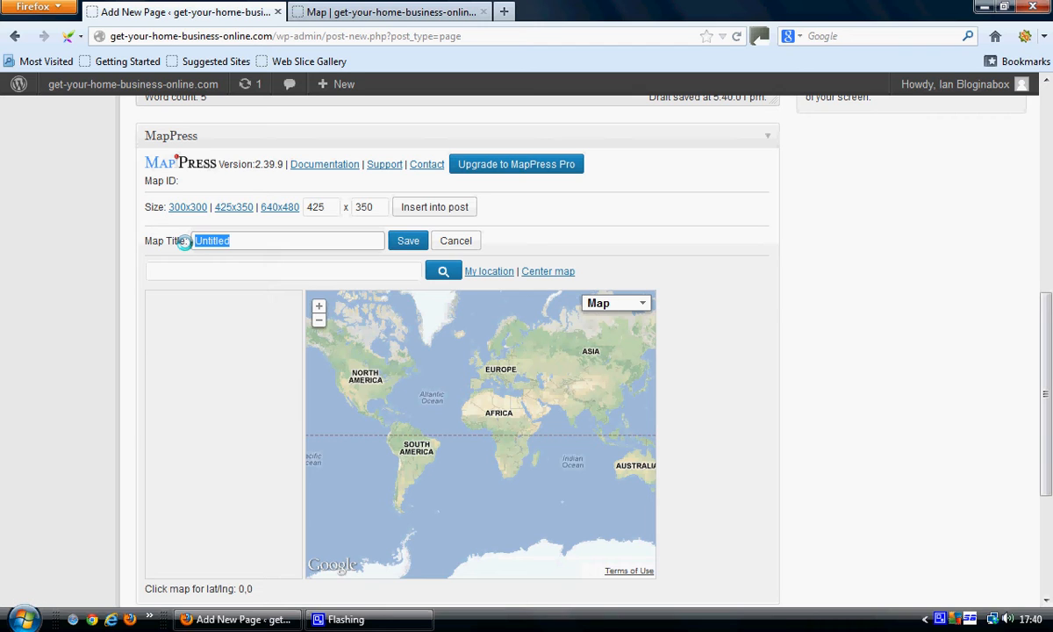
type("Where to find us")
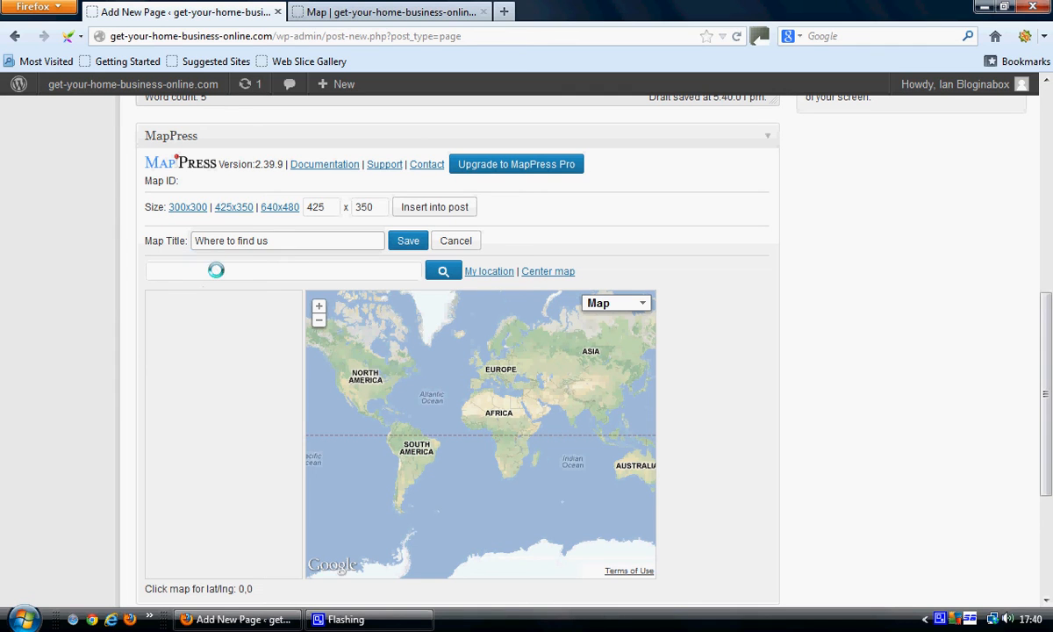
- Look up the business's postcode to add its marker to the "Where to find us" map, and save the map
left_click(216, 270)
type("SE")
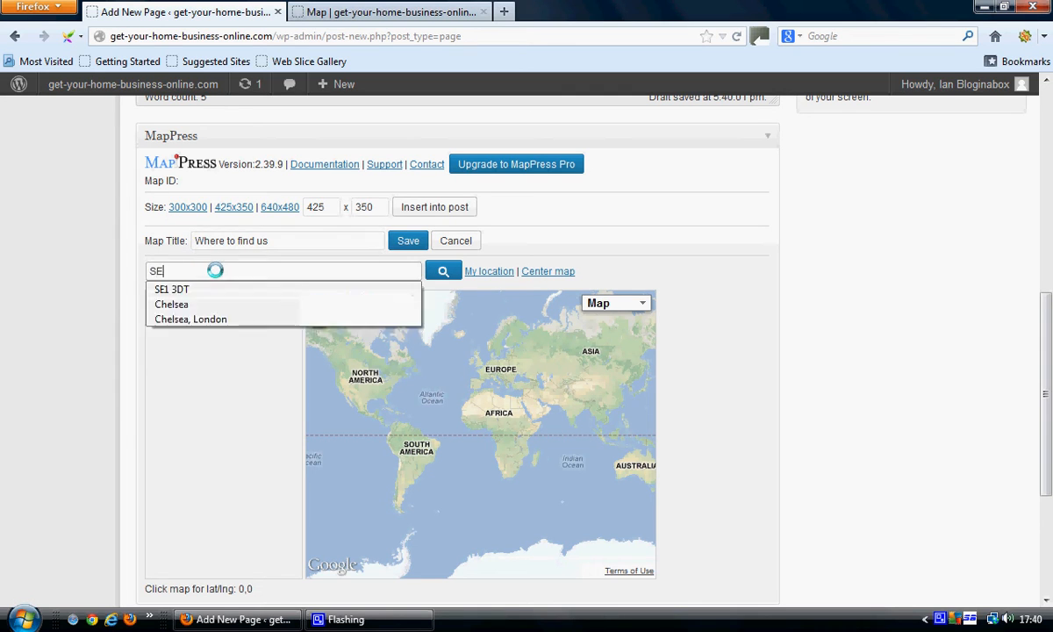
key("Return")
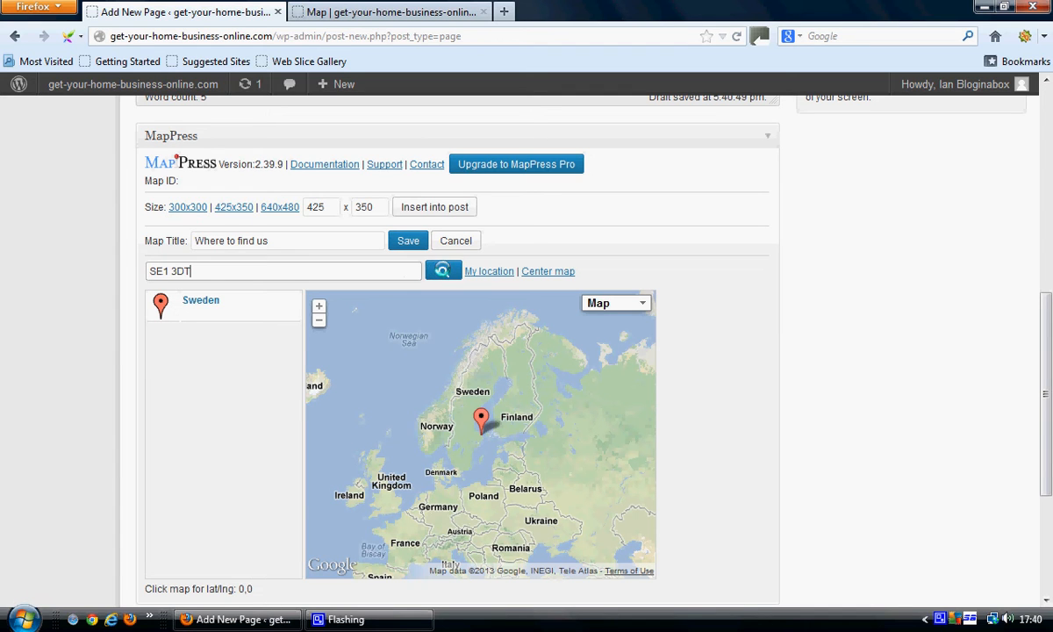
left_click(443, 270)
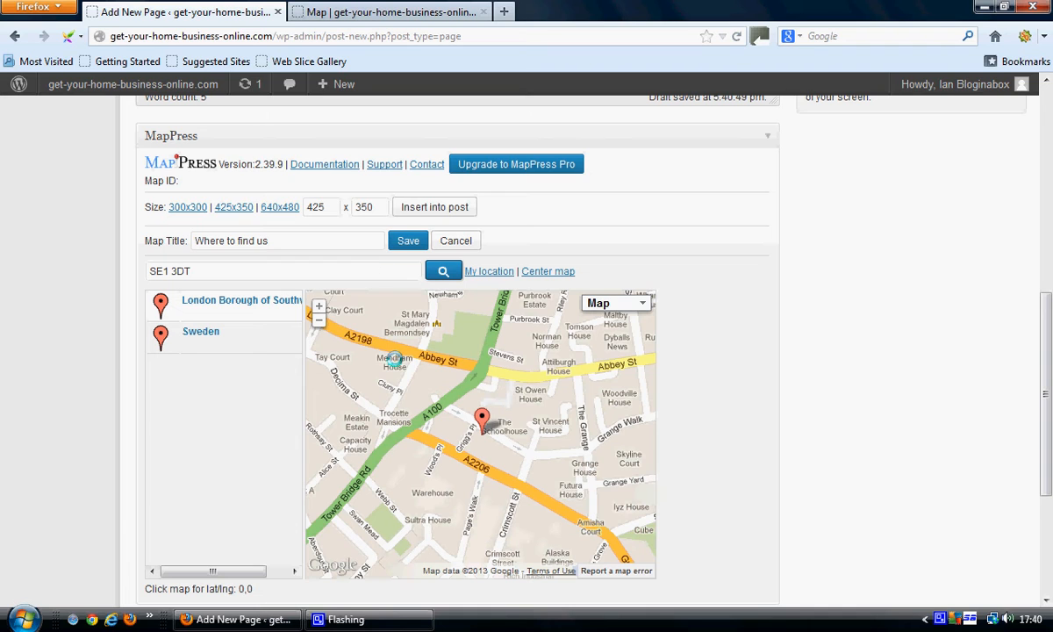
left_click(409, 239)
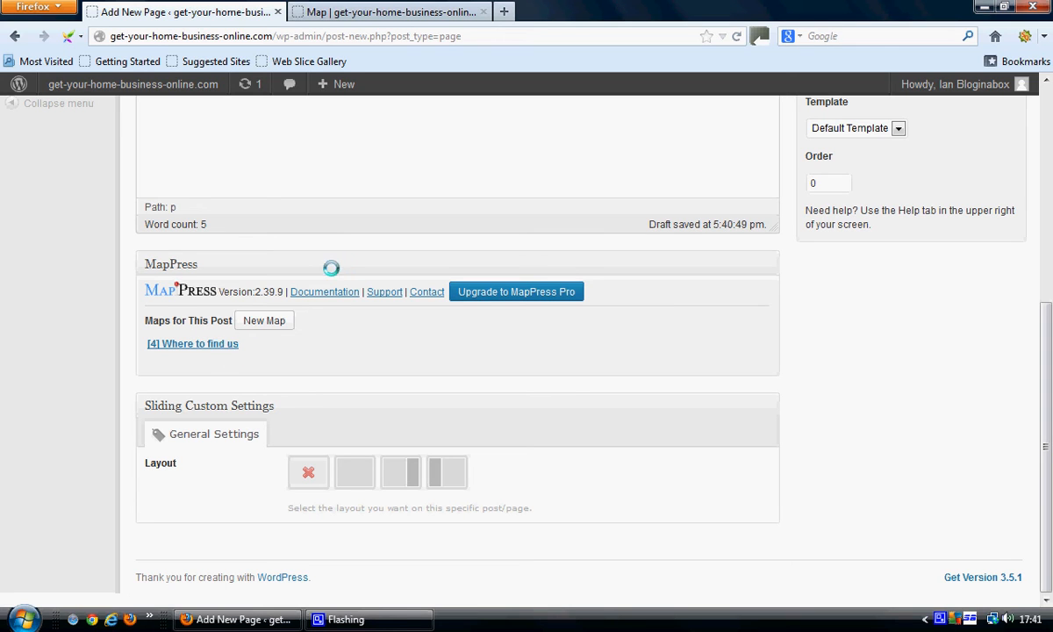
- Insert the saved "Where to find us" map into the Find Us page's body and publish the page
left_click(204, 345)
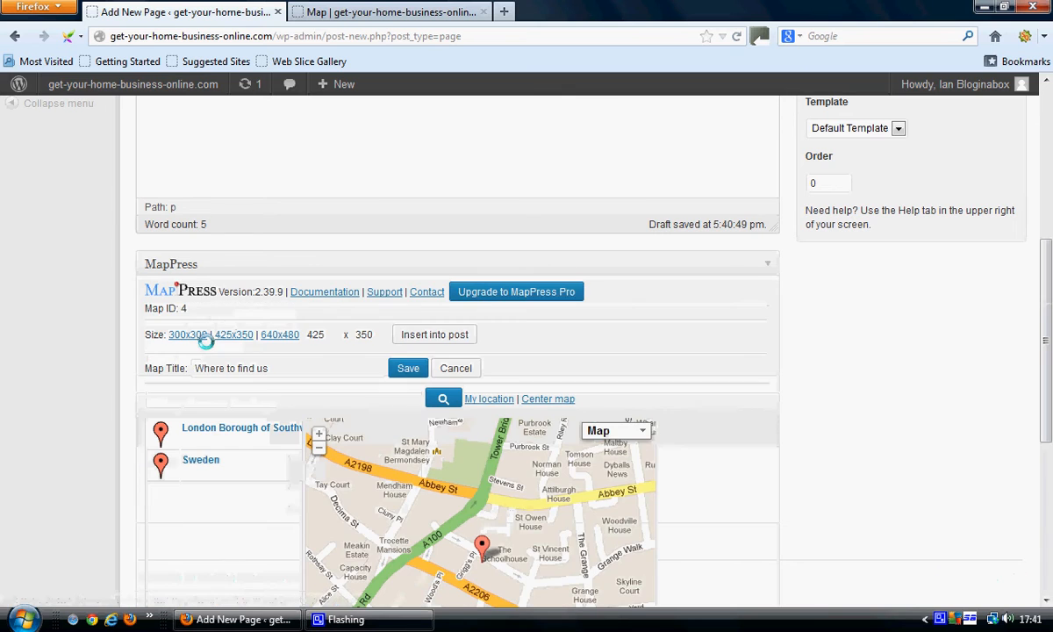
left_click(432, 334)
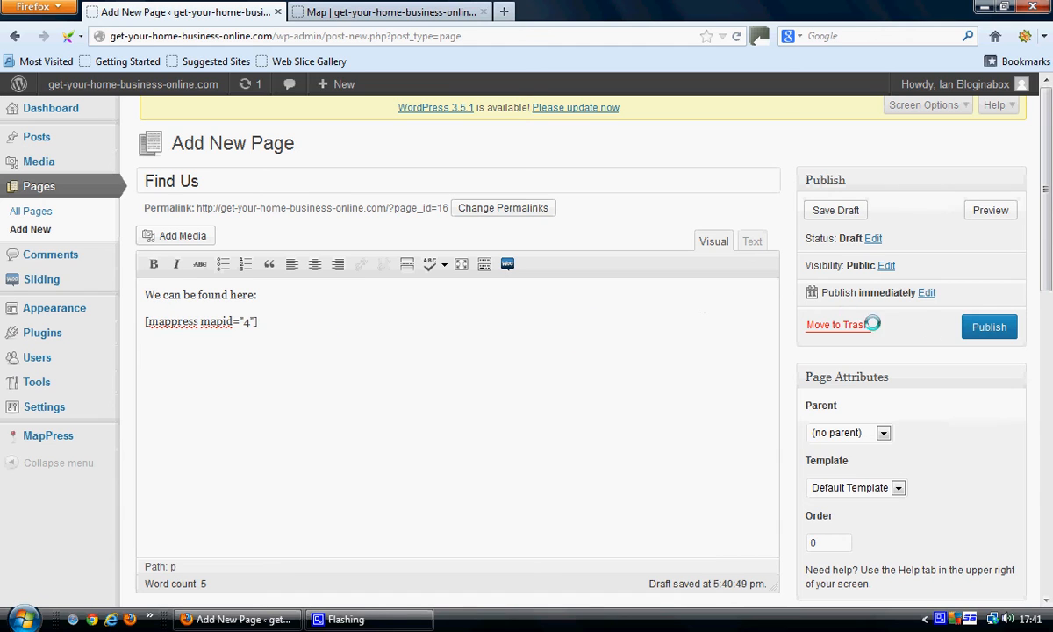
left_click(989, 326)
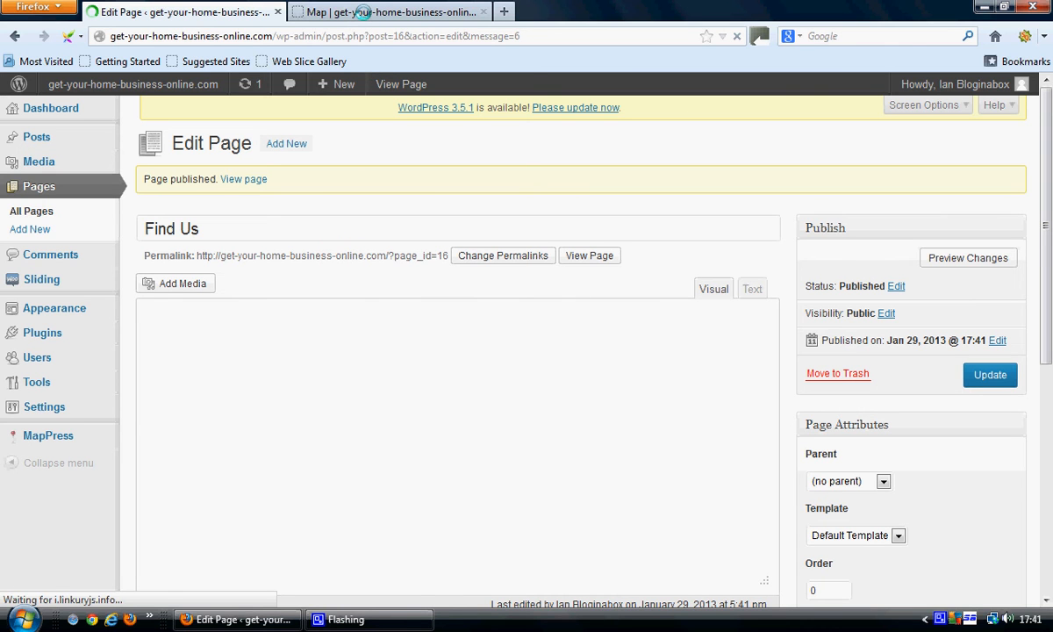
- View the published Find Us page on the live site and examine its heading, text and embedded map
left_click(363, 12)
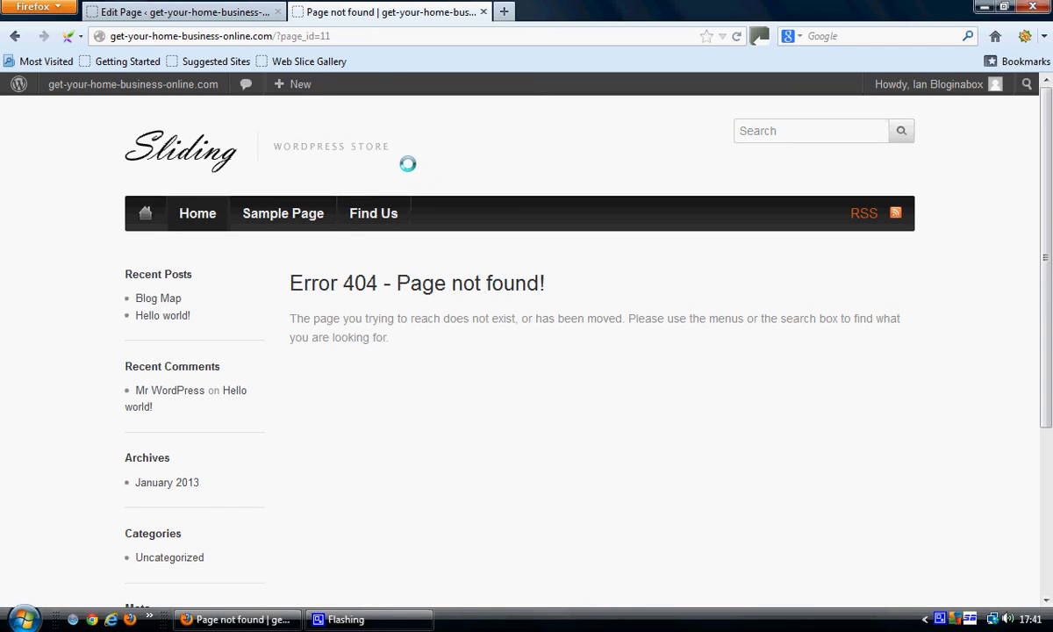
left_click(369, 213)
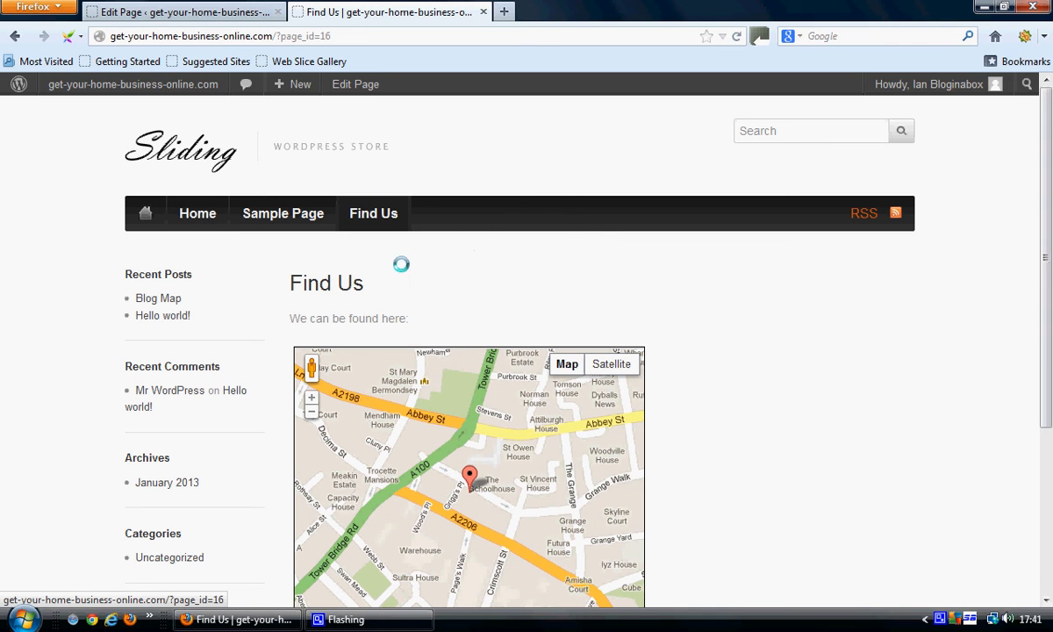
left_click_drag(287, 282, 367, 282)
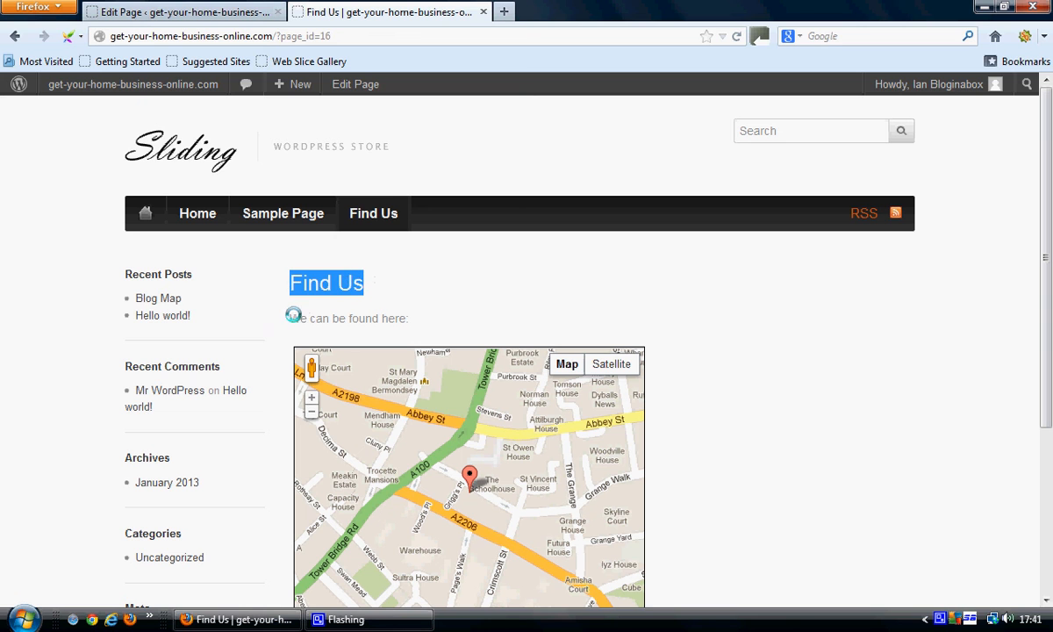
left_click_drag(301, 319, 426, 315)
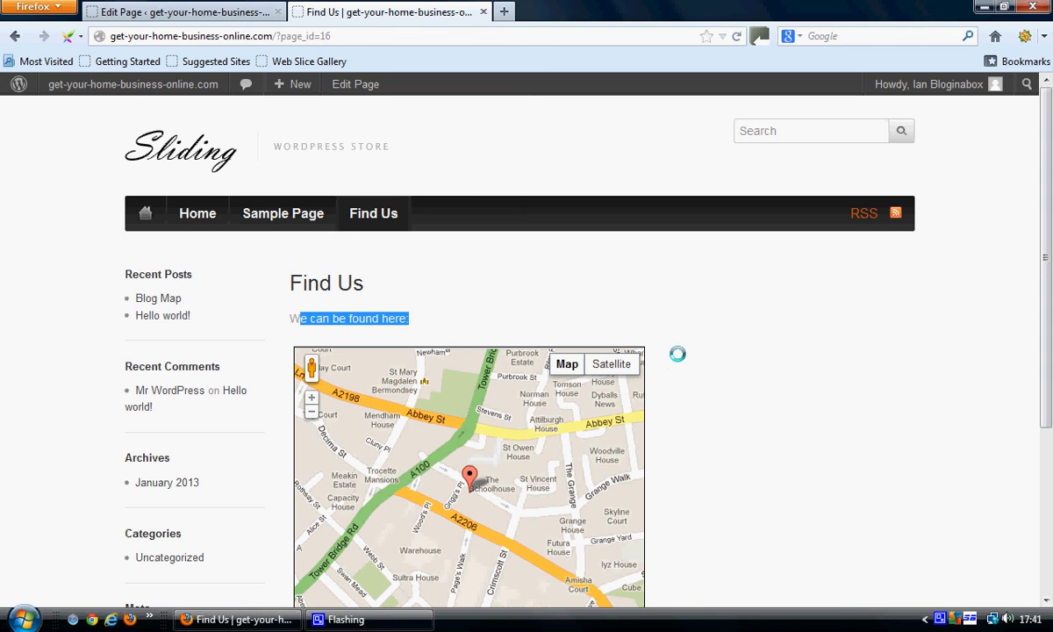
scroll(678, 351, "down", 2)
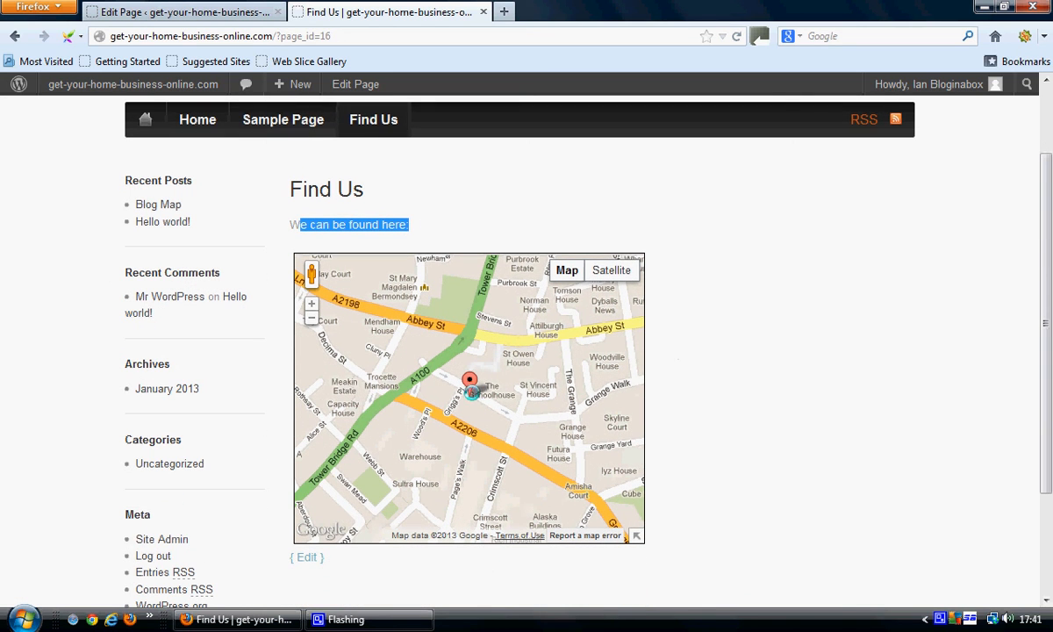
left_click_drag(471, 390, 521, 425)
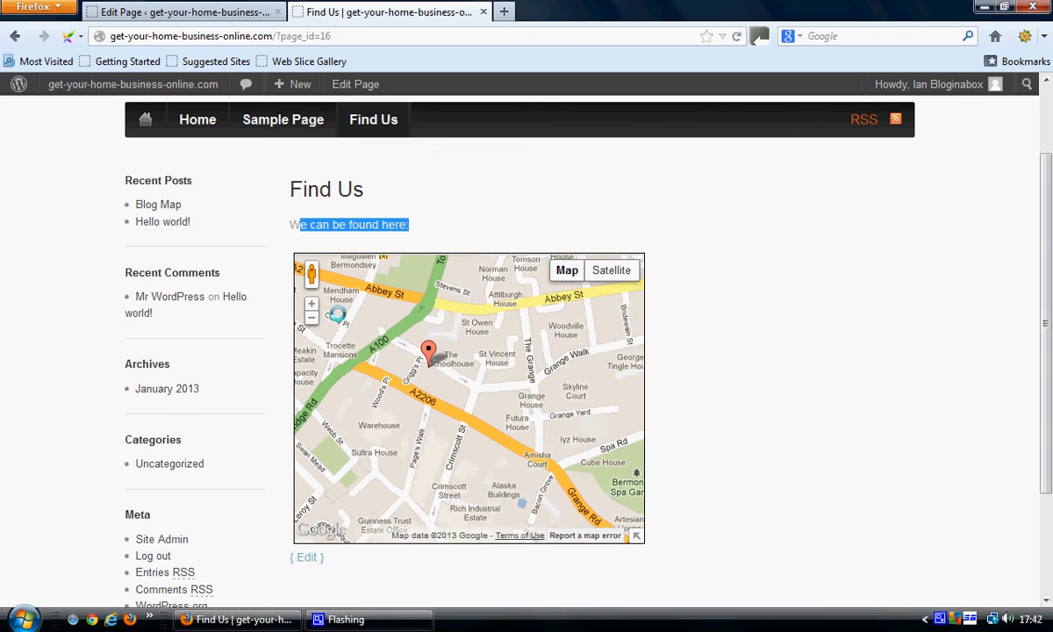
- Deactivate the MapPress Easy Google Maps plugin in the site's admin area
left_click(185, 10)
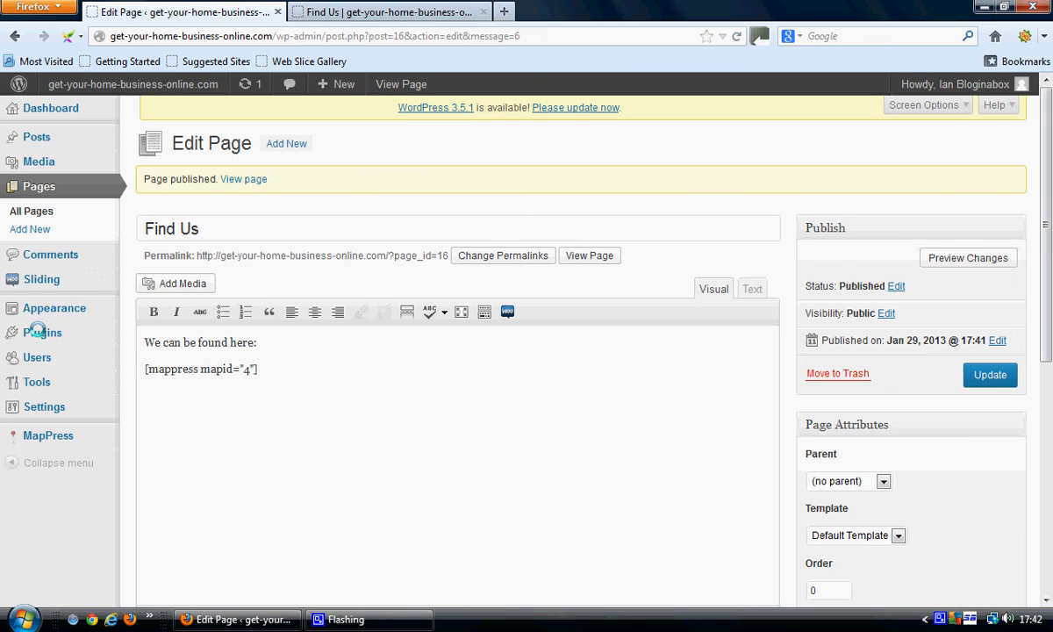
left_click(35, 332)
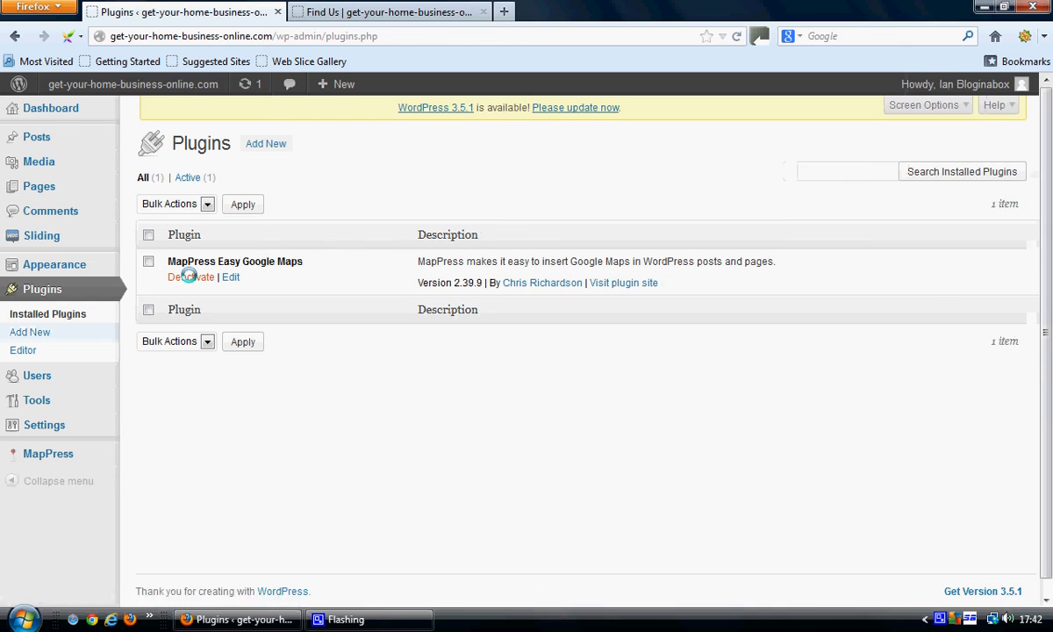
left_click(189, 277)
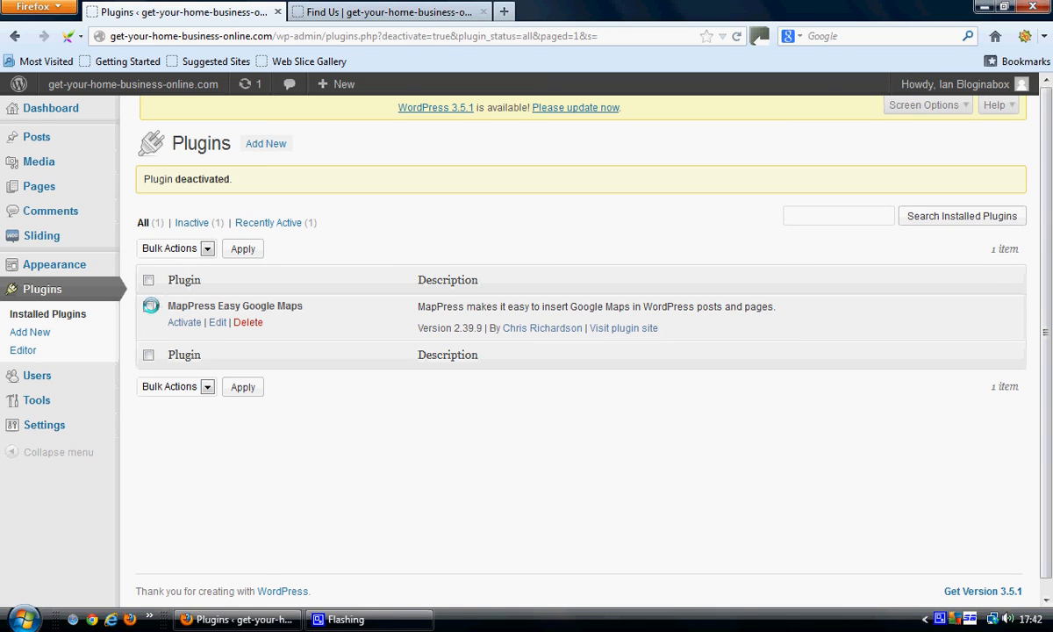
- Delete the MapPress Easy Google Maps plugin together with its files
left_click(149, 280)
left_click(206, 248)
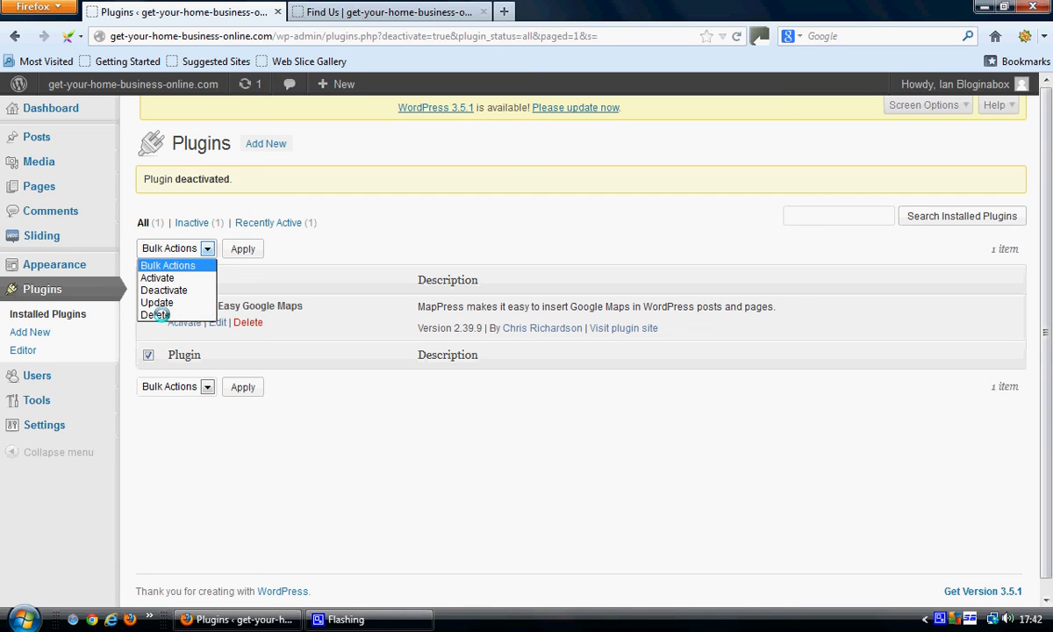
left_click(155, 314)
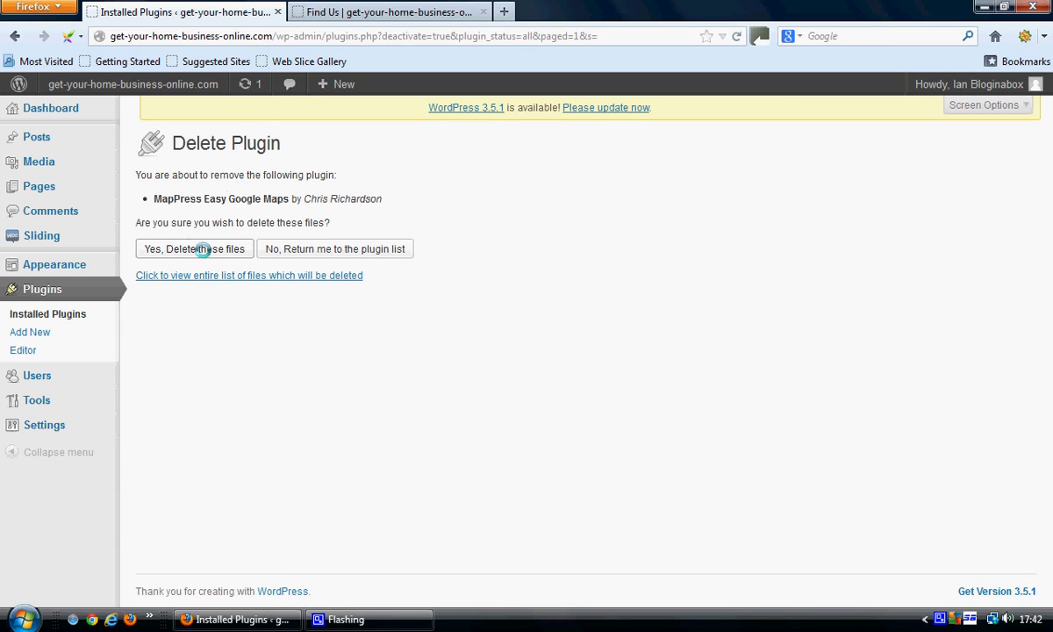
left_click(201, 249)
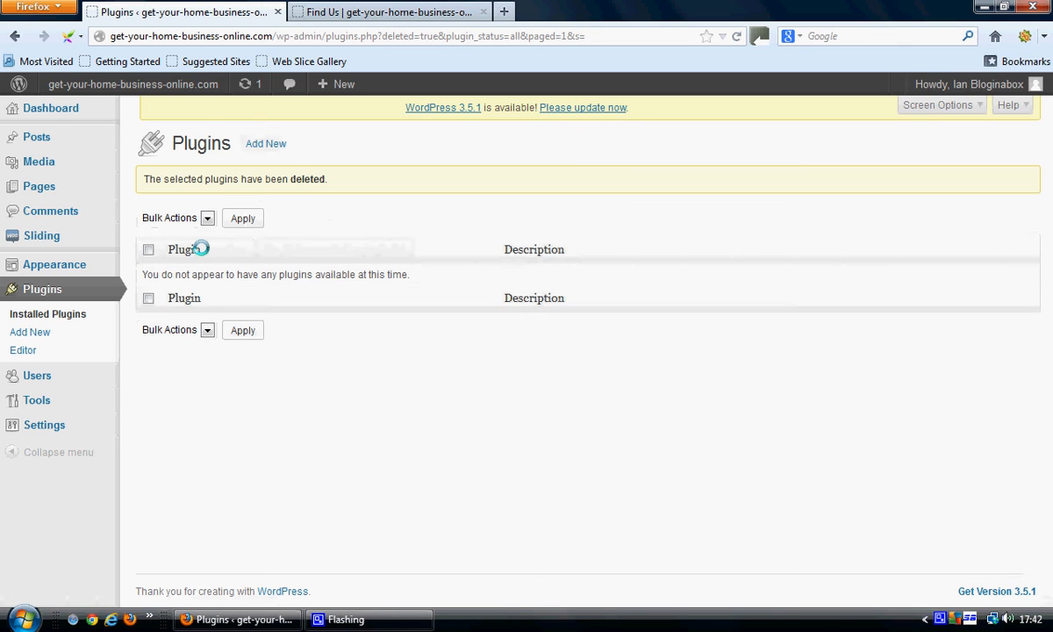
- Open the page for installing new plugins
left_click(266, 143)
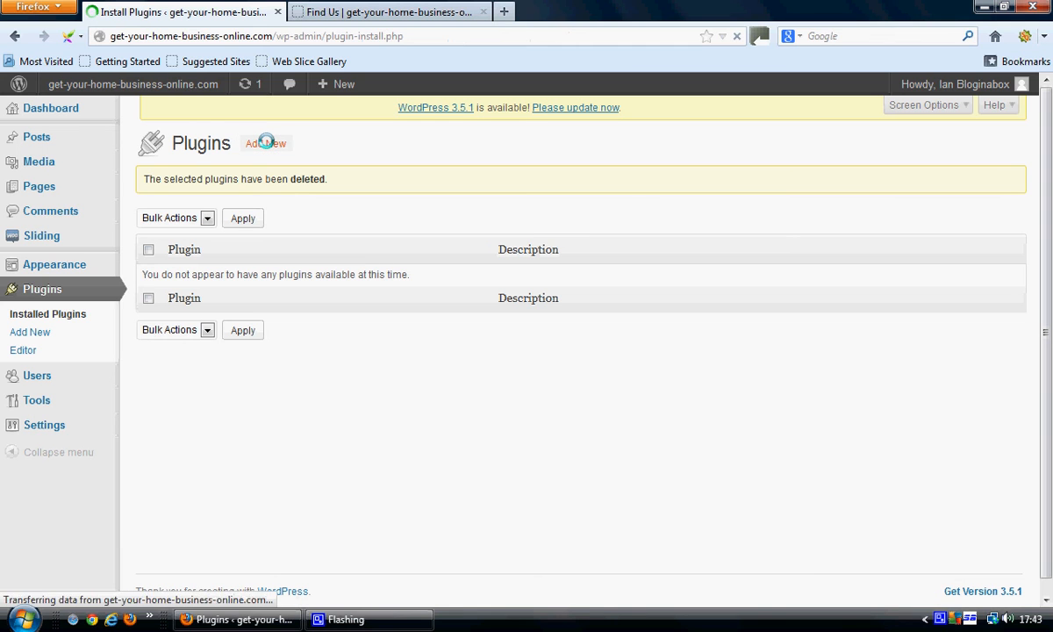